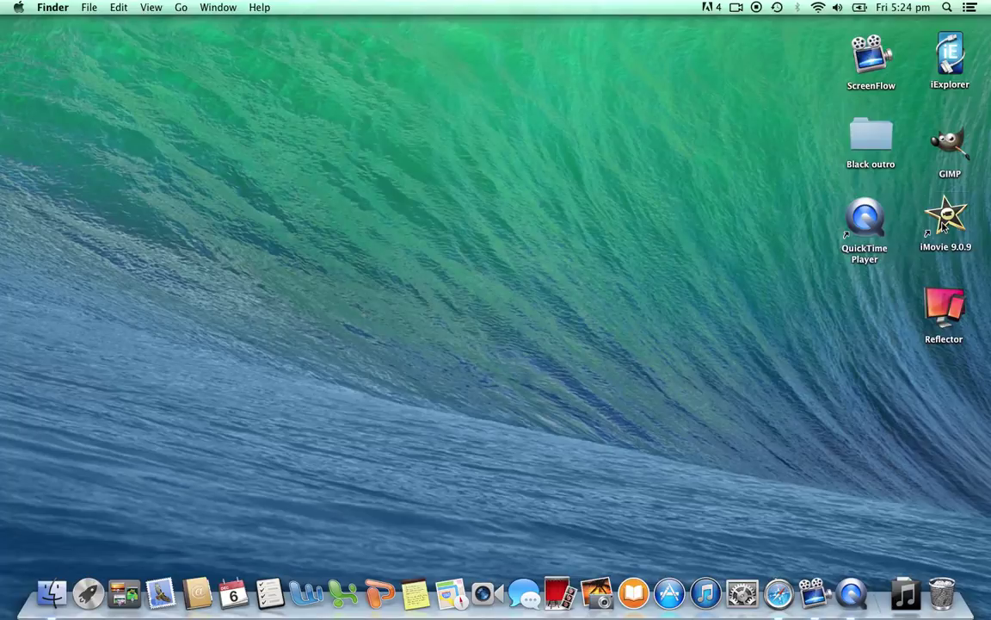
# Step: Launch iMovie 9 from its desktop icon and make the window fill the screen
pyautogui.click(944, 226)
pyautogui.doubleClick(944, 226)
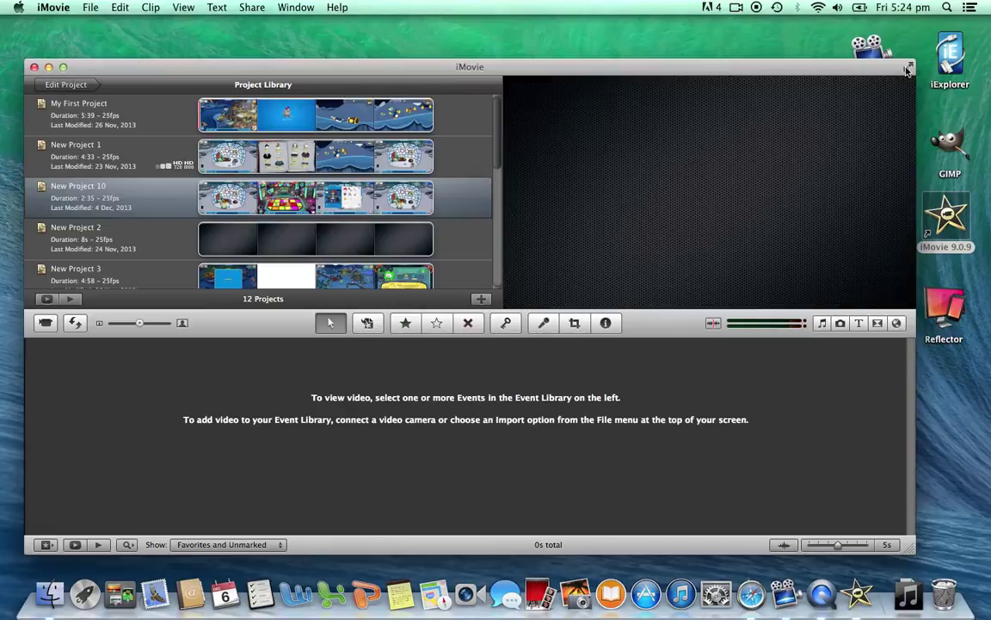
pyautogui.click(910, 68)
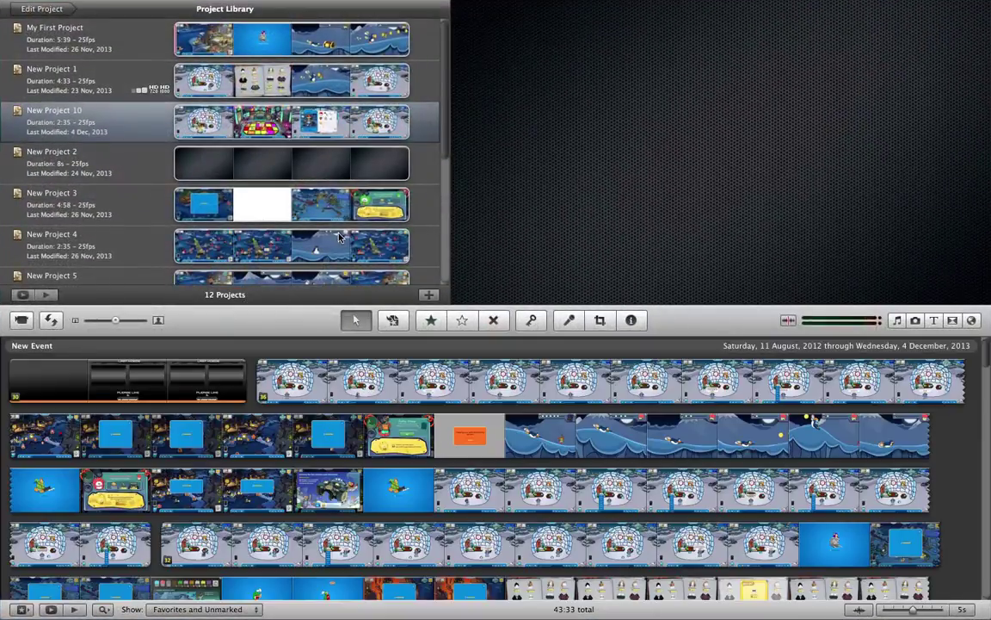
pyautogui.scroll(-6, 347, 222)
pyautogui.scroll(6, 347, 222)
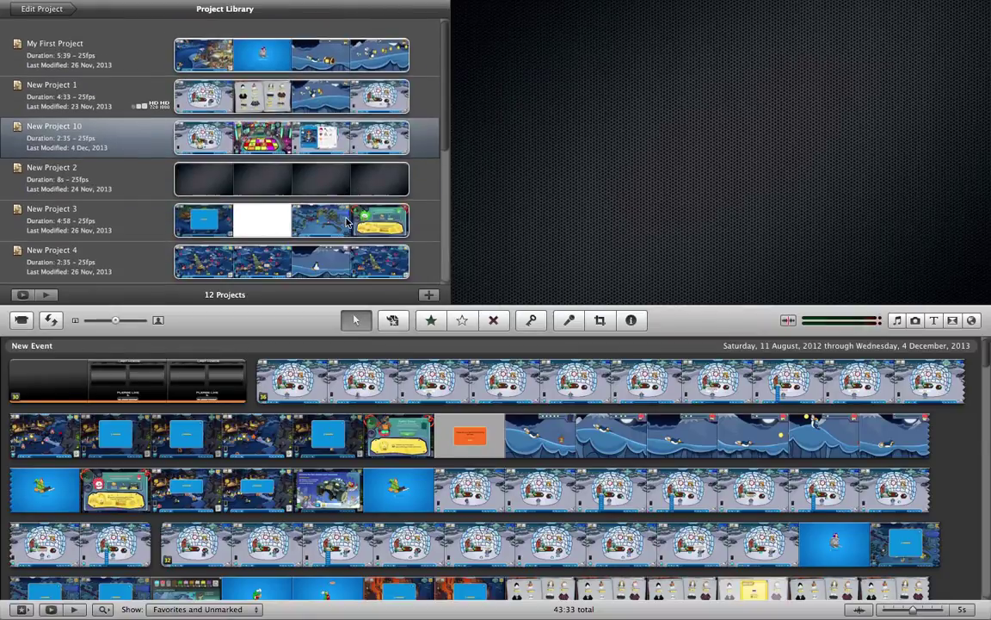
pyautogui.scroll(-6, 347, 222)
pyautogui.scroll(6, 347, 222)
pyautogui.scroll(-5, 347, 222)
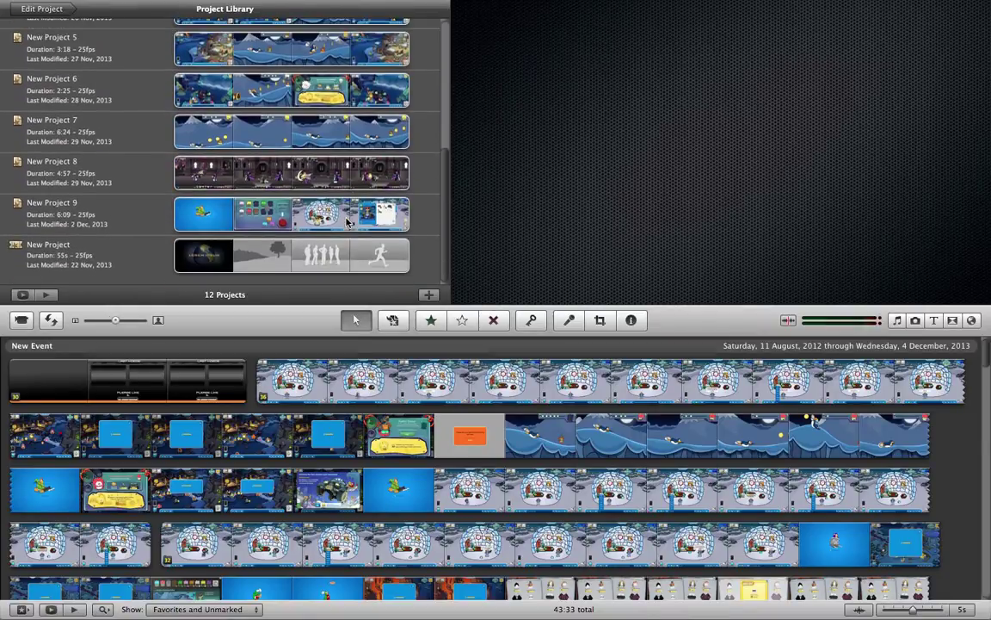
pyautogui.scroll(5, 347, 222)
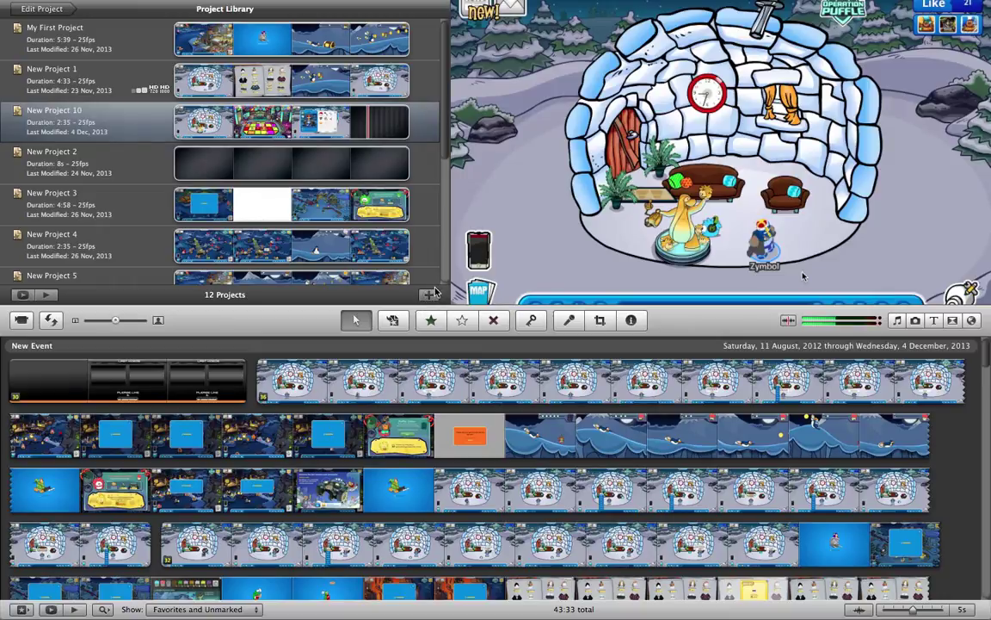
pyautogui.scroll(-5, 397, 235)
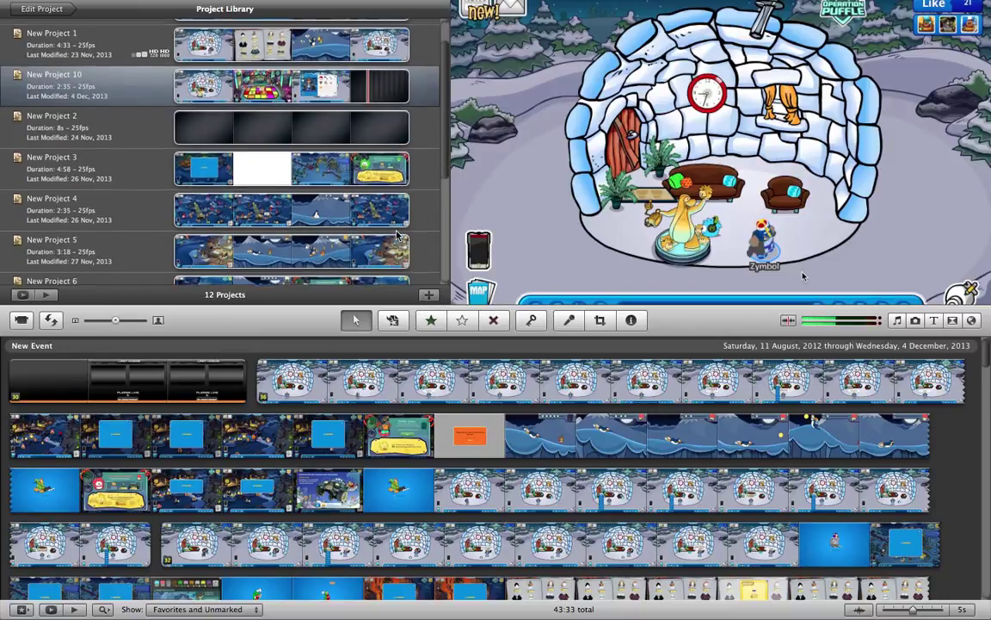
pyautogui.scroll(6, 398, 234)
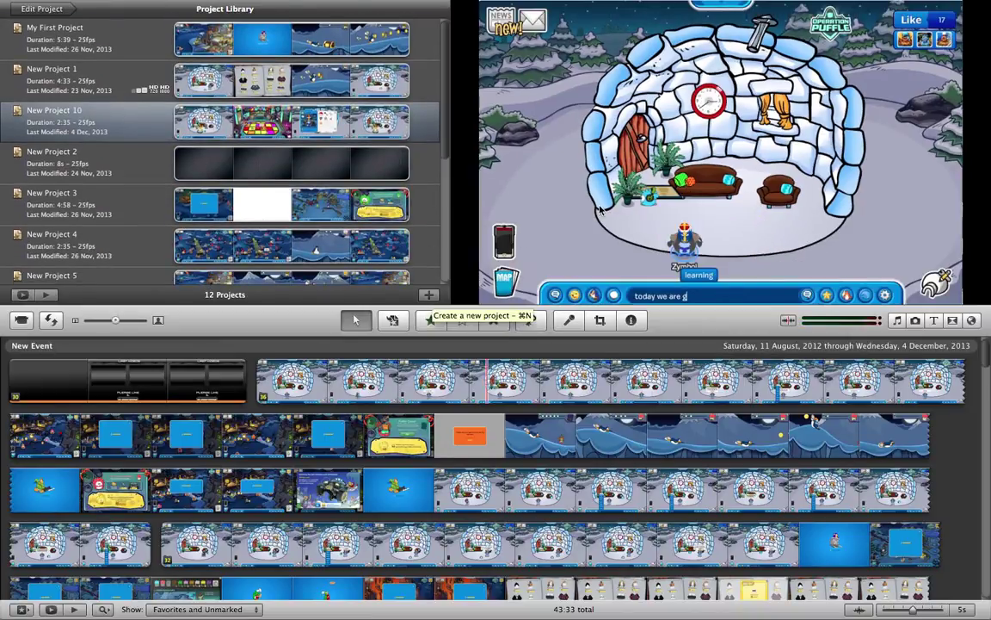
# Step: Create a new project with No Theme and the default settings
pyautogui.click(430, 296)
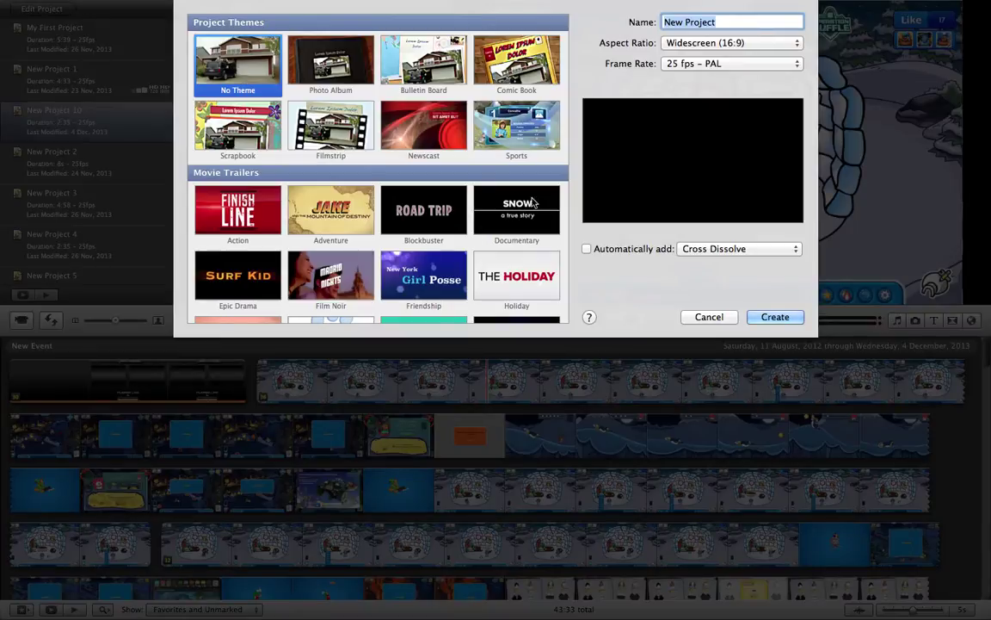
pyautogui.click(775, 317)
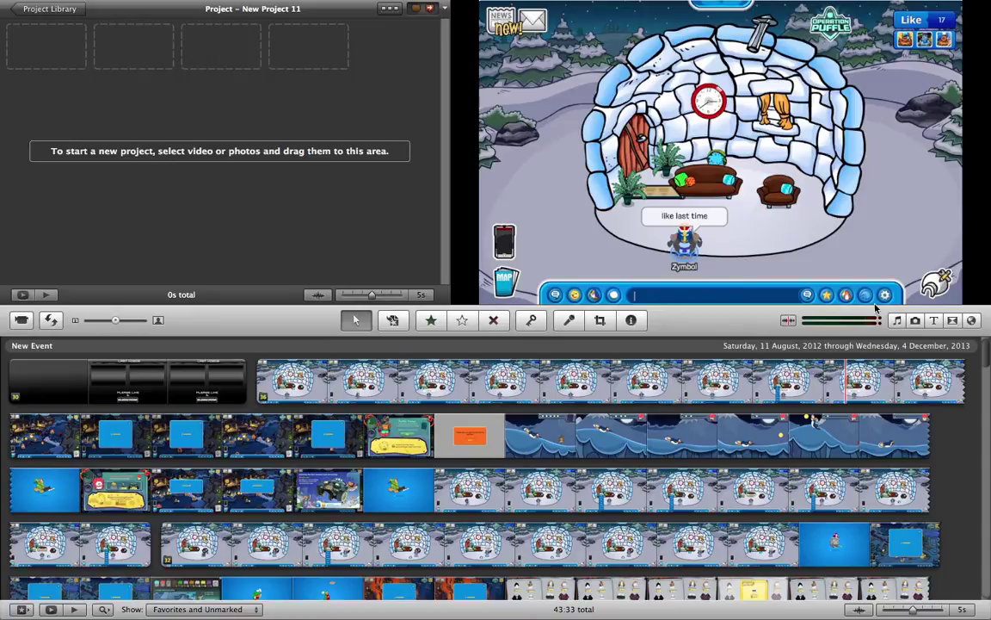
# Step: Bring up the Titles browser and drag a title style into the empty project
pyautogui.click(936, 324)
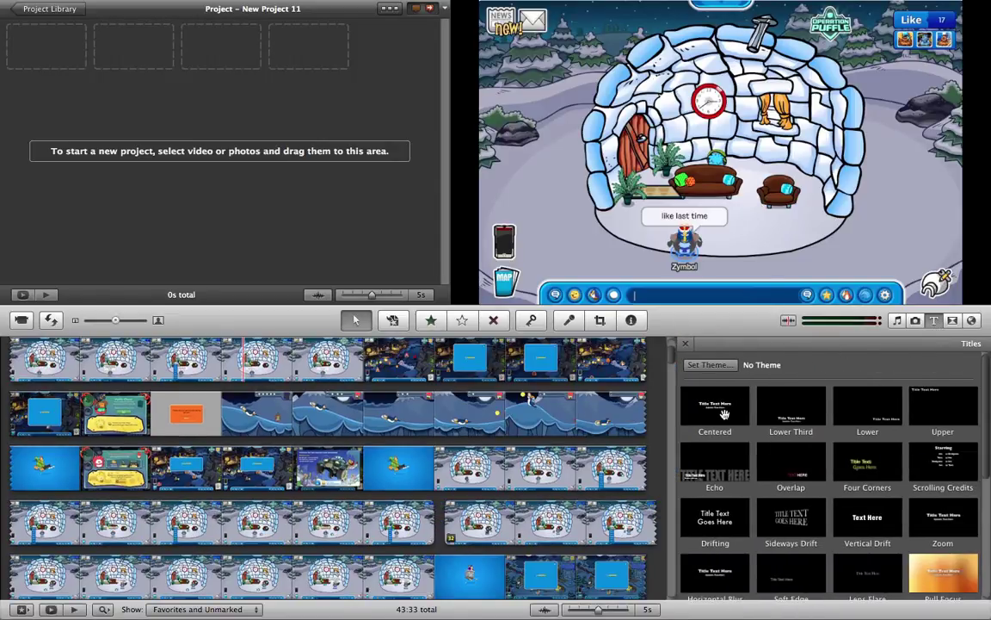
pyautogui.scroll(-2, 724, 414)
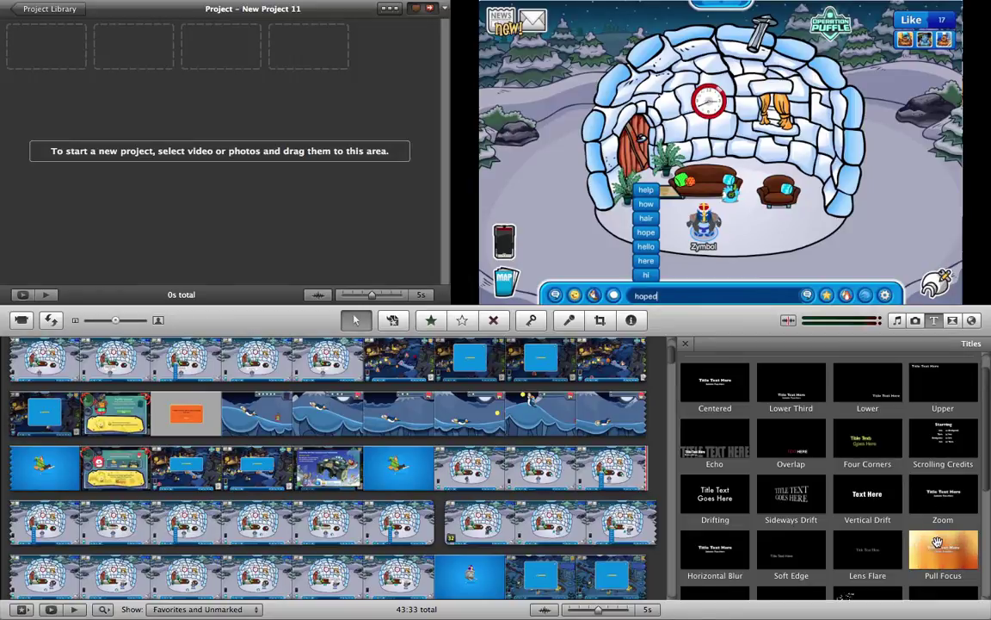
pyautogui.scroll(-2, 874, 531)
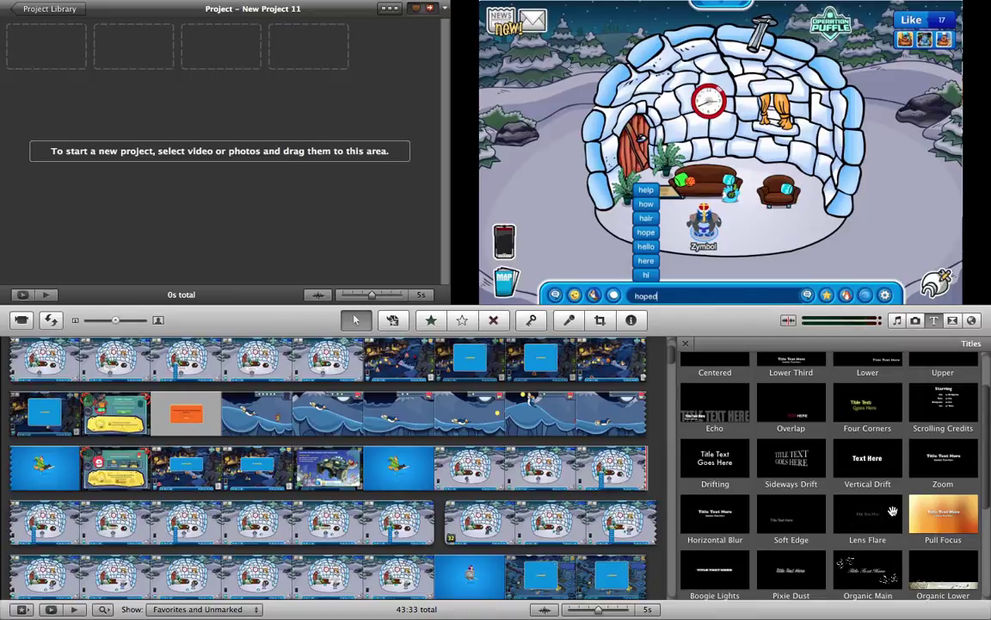
pyautogui.moveTo(797, 461); pyautogui.dragTo(111, 60)
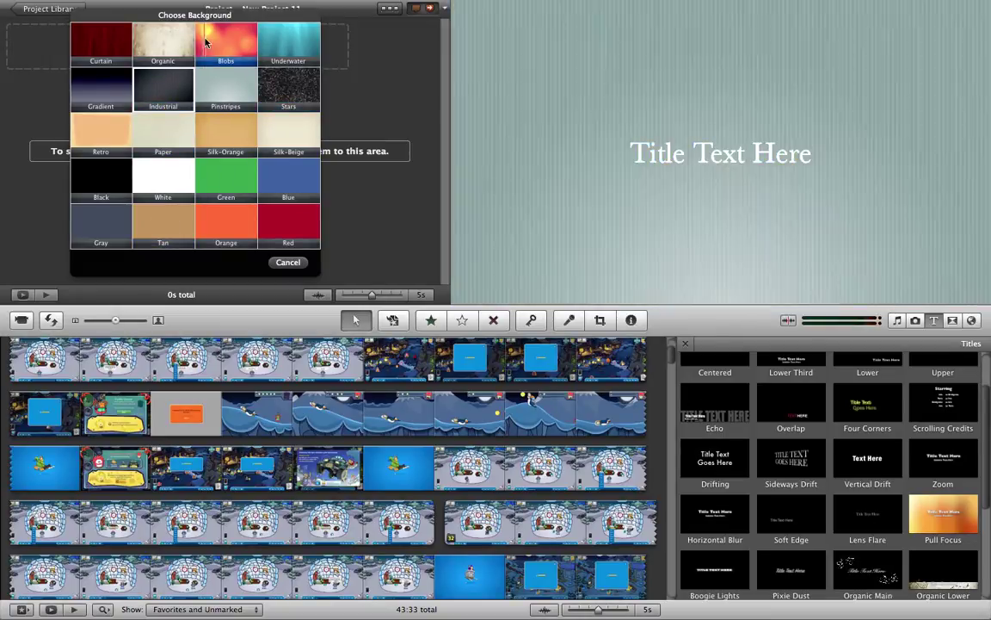
# Step: Give the title a Stars background, replace its text with the creator's name, and play it
pyautogui.click(282, 102)
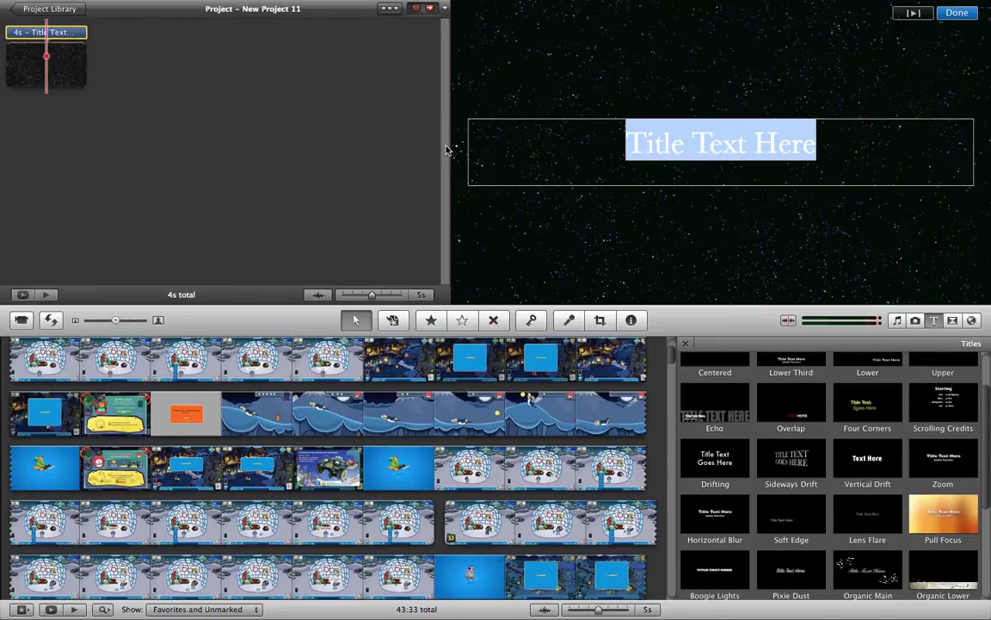
pyautogui.press('BackSpace')
pyautogui.write('Stru')
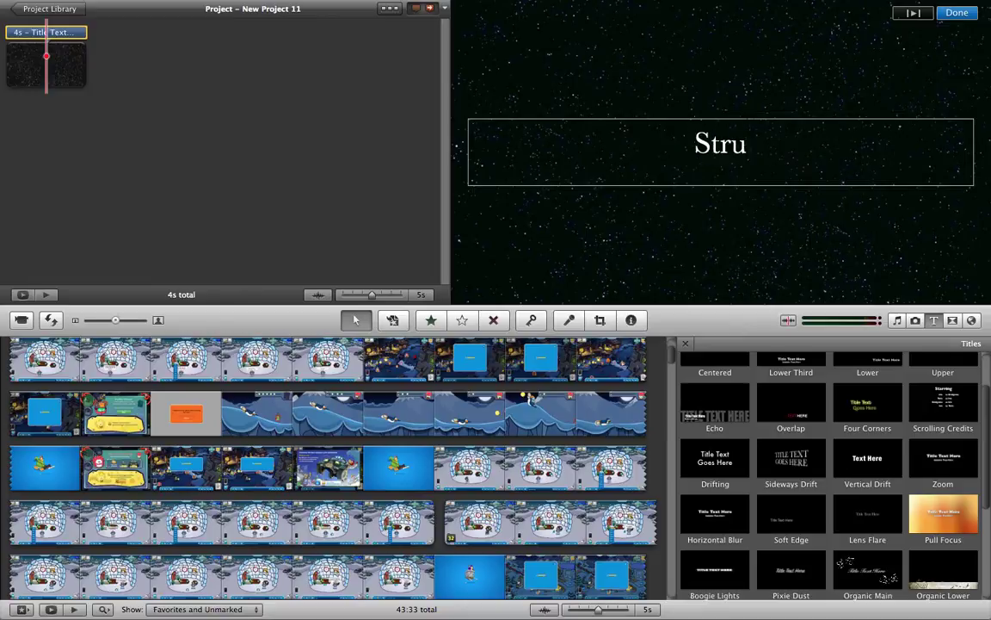
pyautogui.write('ke AllStar')
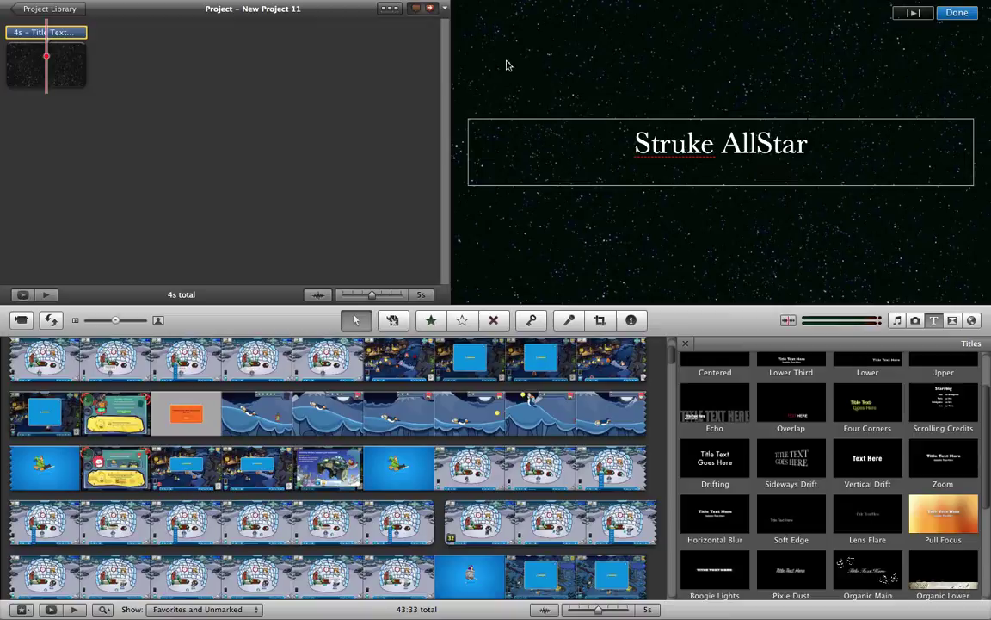
pyautogui.click(478, 25)
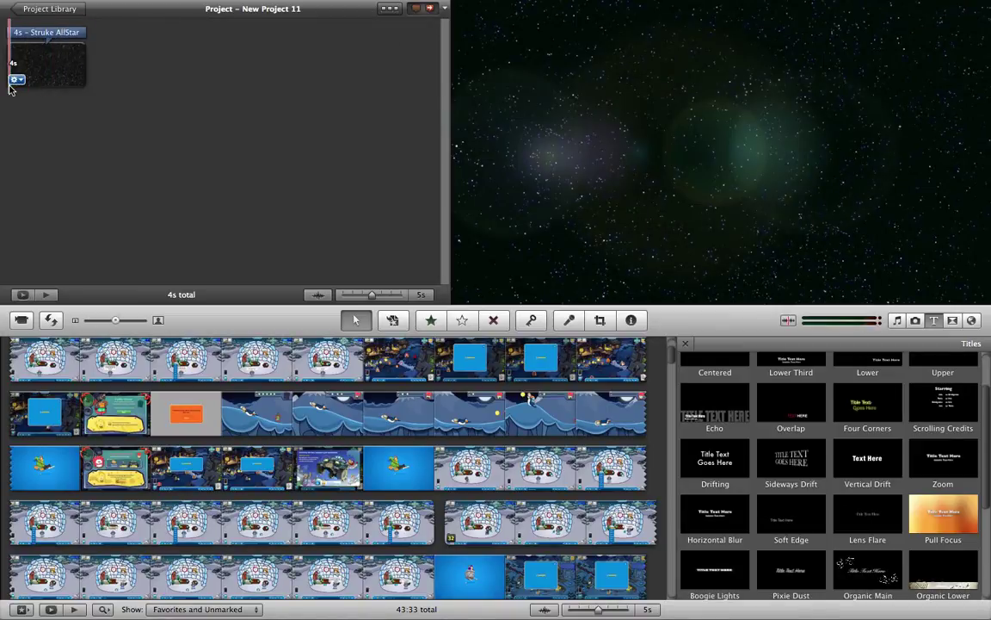
pyautogui.press('space')
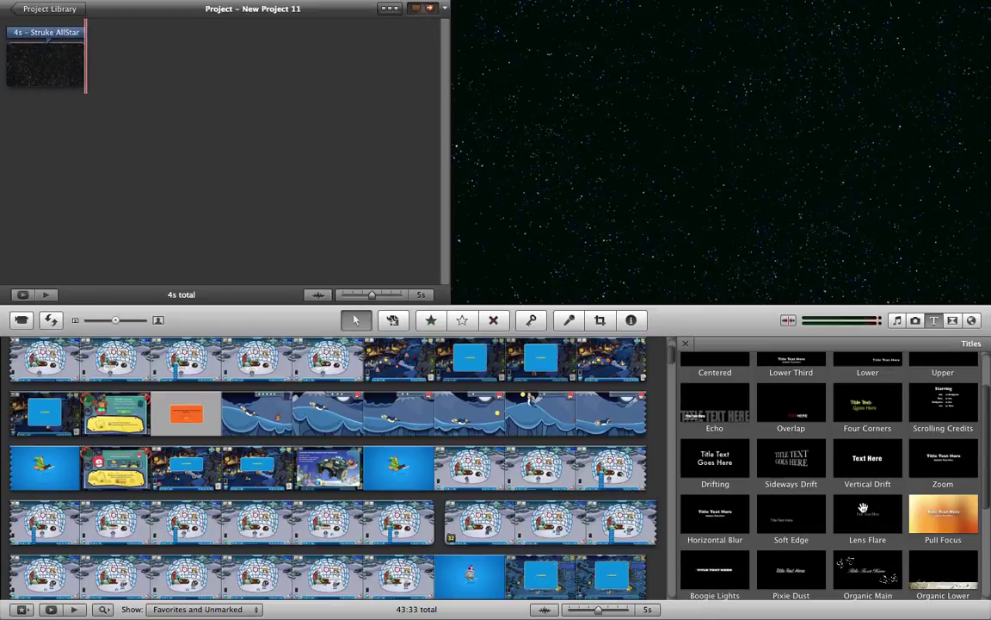
# Step: Add a Centered starfield title after the first clip reading 'Like Comment & Subscribe'
pyautogui.scroll(3, 801, 465)
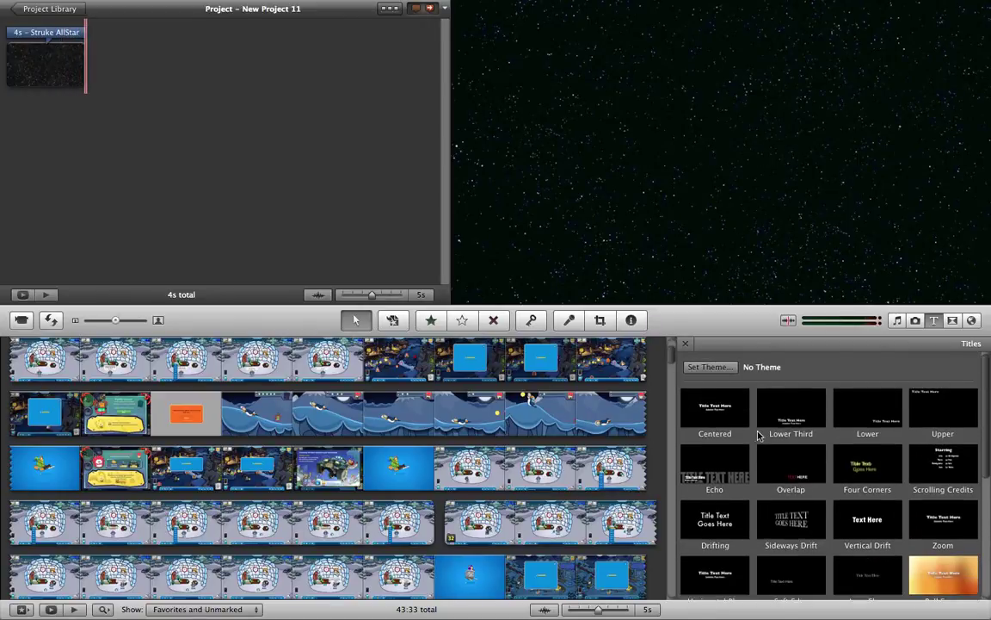
pyautogui.scroll(-1, 852, 538)
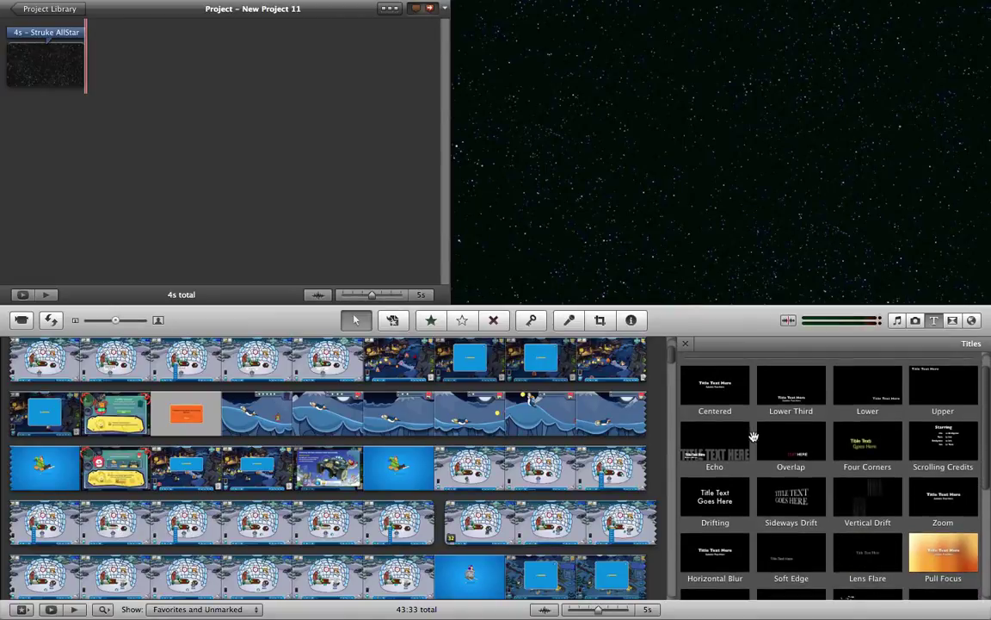
pyautogui.moveTo(721, 394); pyautogui.dragTo(184, 75)
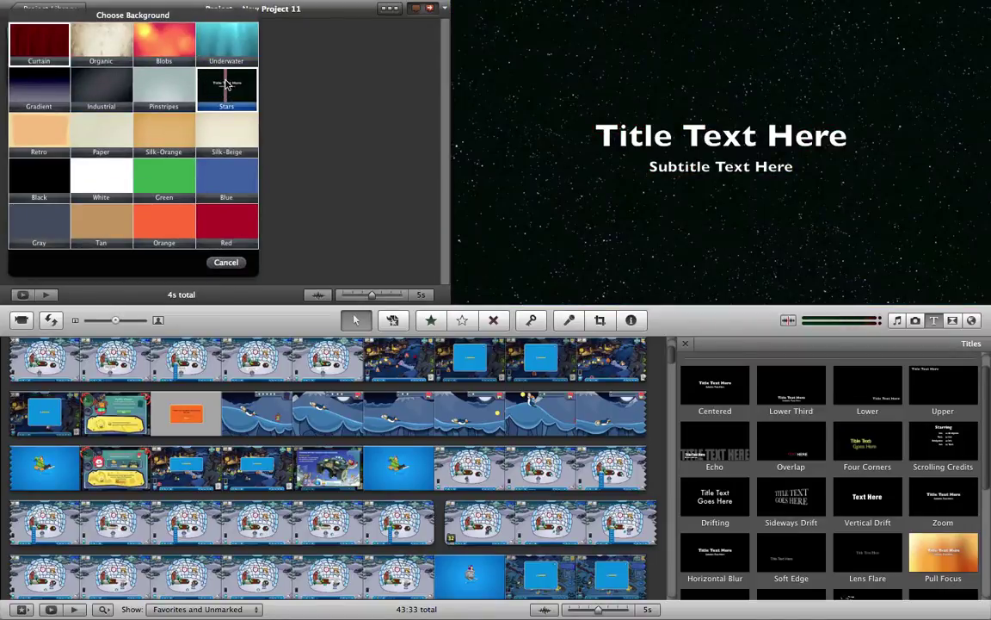
pyautogui.click(227, 83)
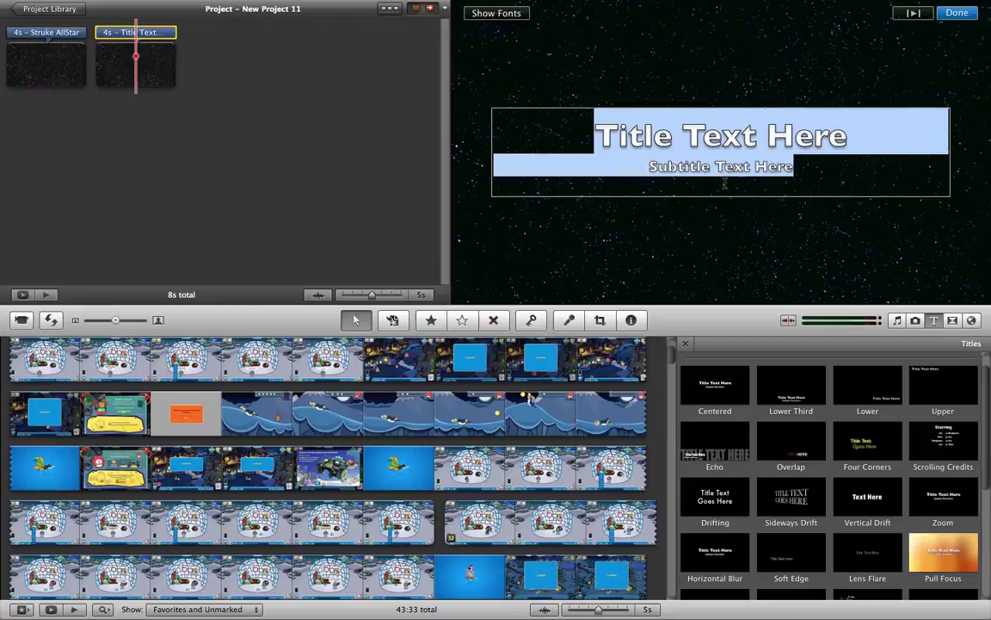
pyautogui.press('BackSpace')
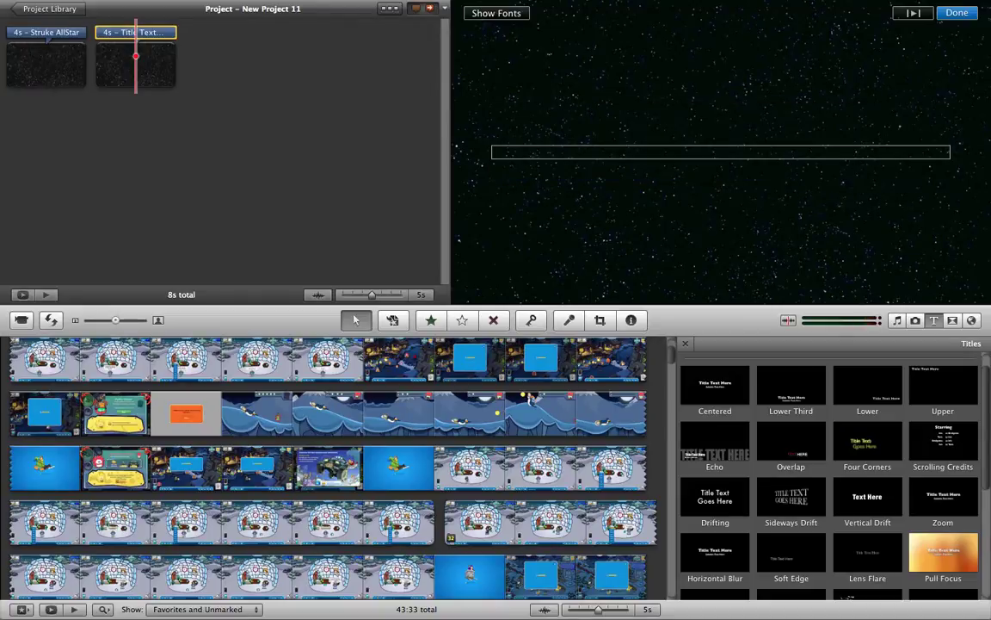
pyautogui.write('Lik')
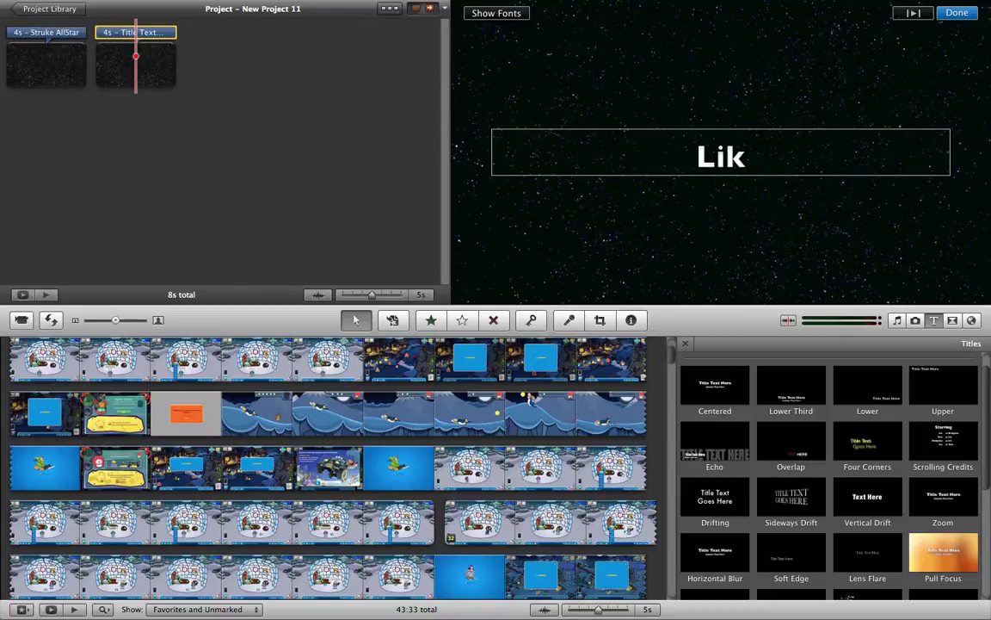
pyautogui.write('e Comment')
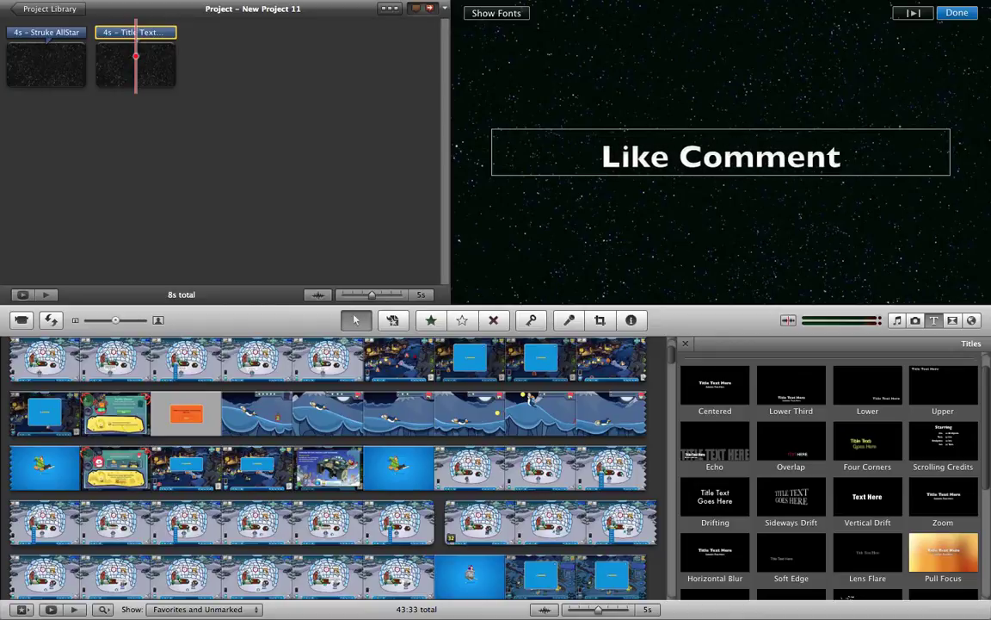
pyautogui.write(' & Subsc')
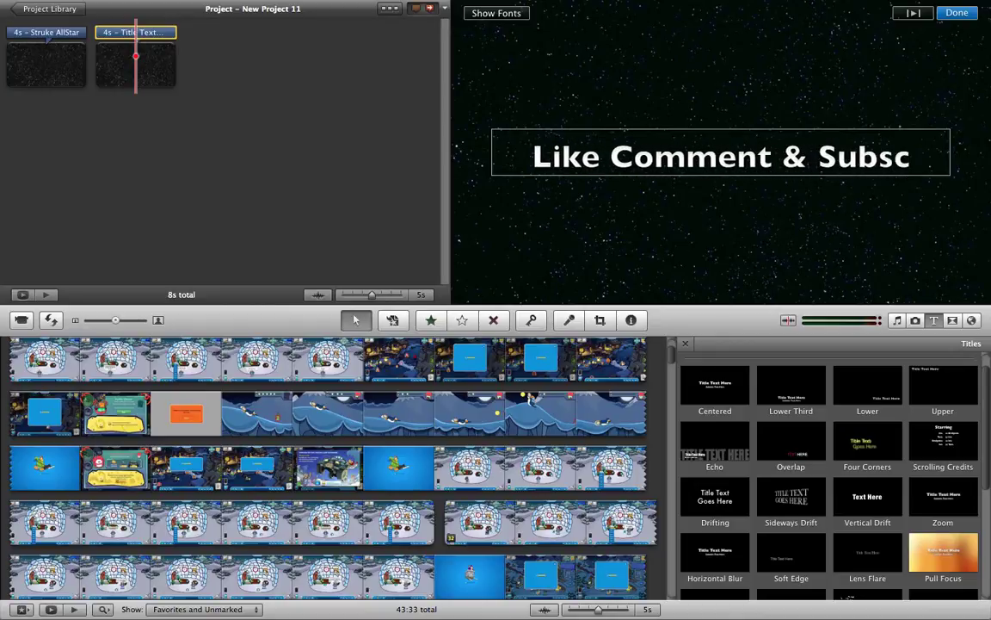
pyautogui.write('ribe')
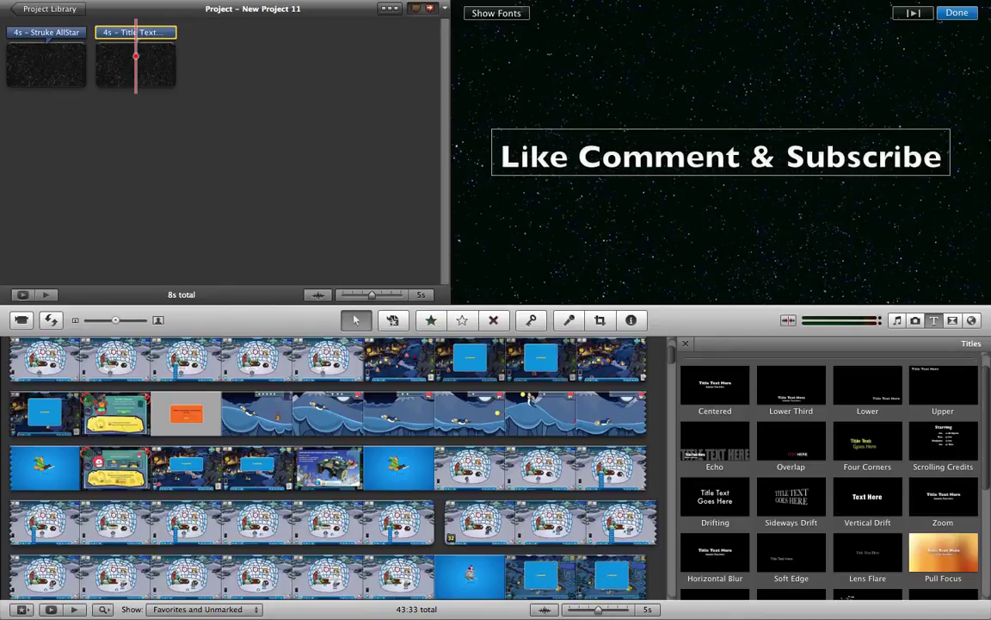
# Step: Make the second title's text bold italic in the font choices and keep the styling
pyautogui.click(492, 15)
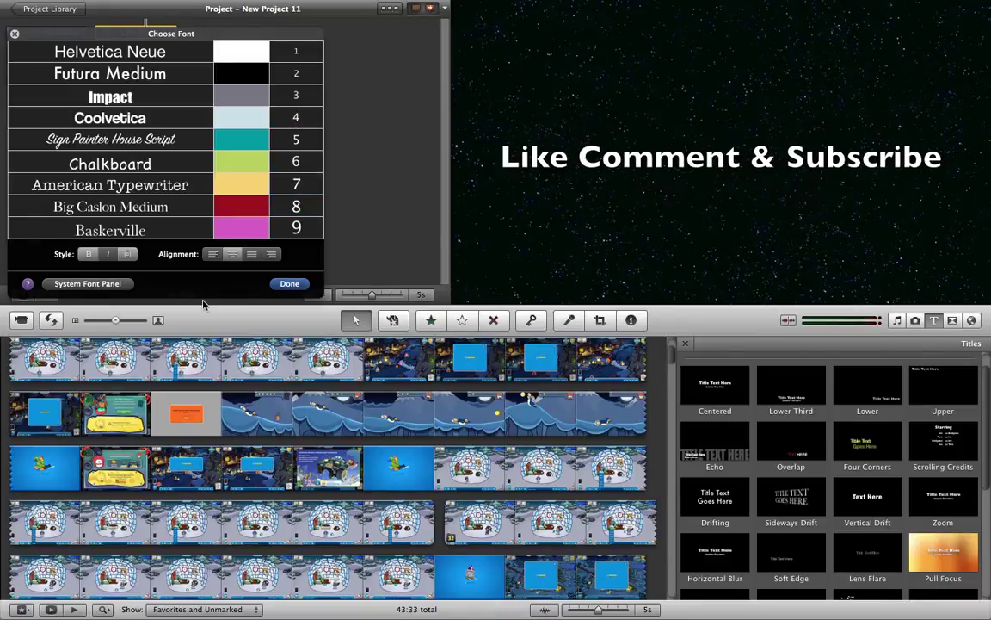
pyautogui.click(88, 254)
pyautogui.click(108, 254)
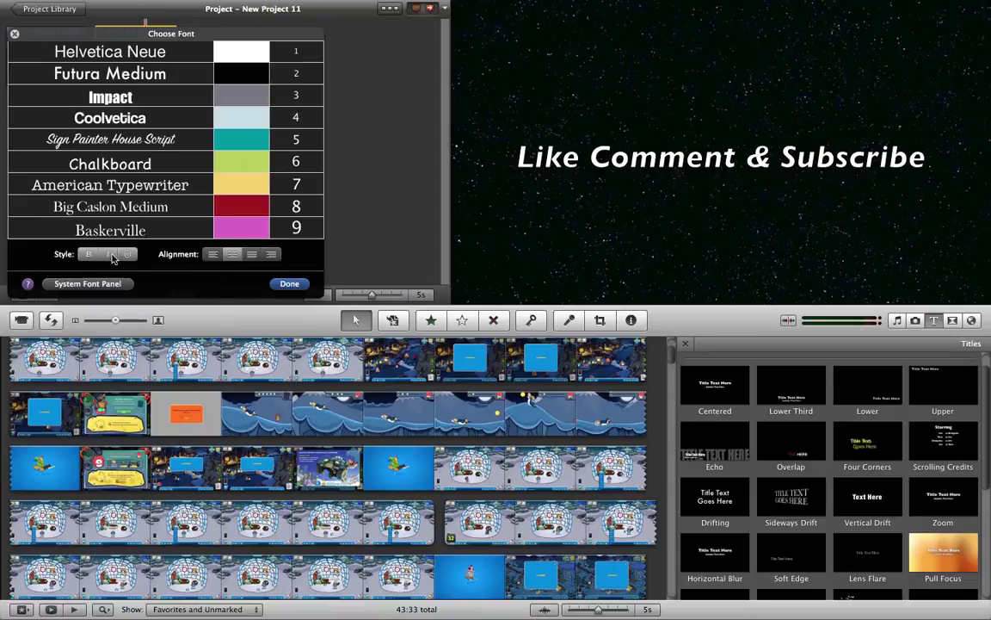
pyautogui.click(289, 283)
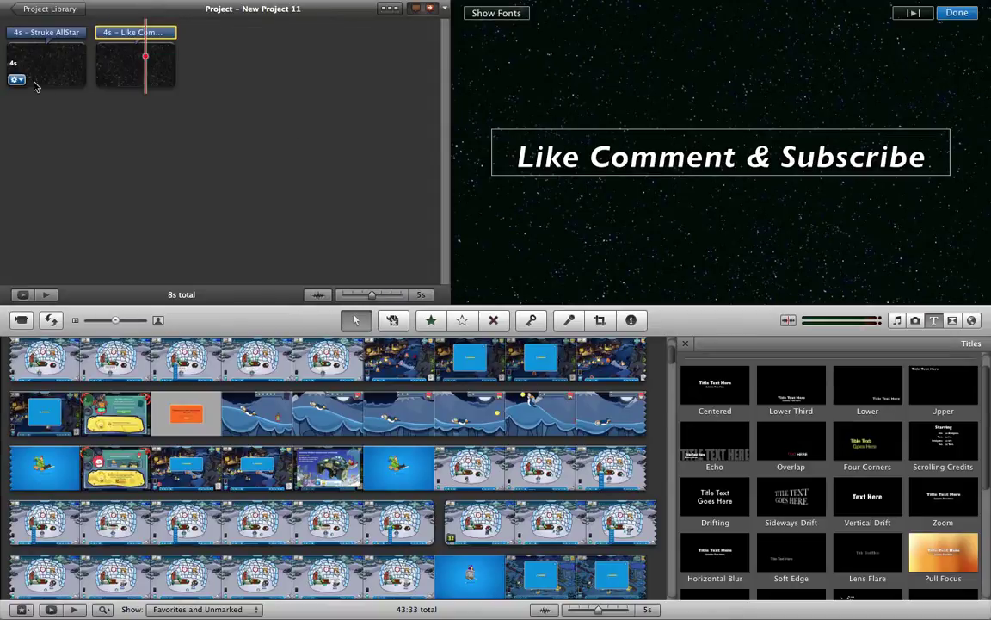
pyautogui.click(69, 35)
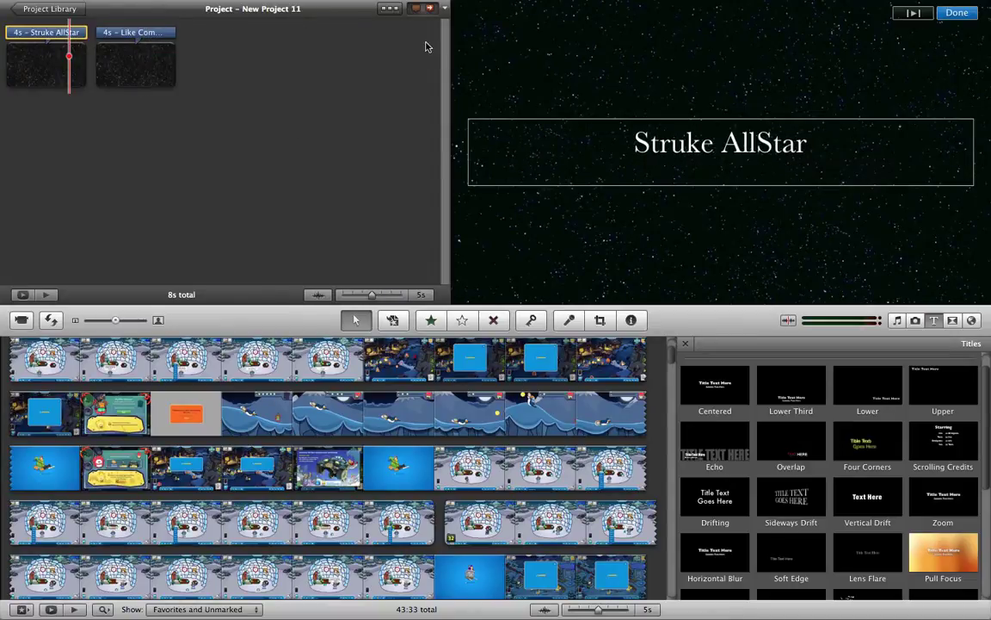
# Step: Delete the first title clip and drag the Like Comment & Subscribe title toward the start
pyautogui.click(61, 60)
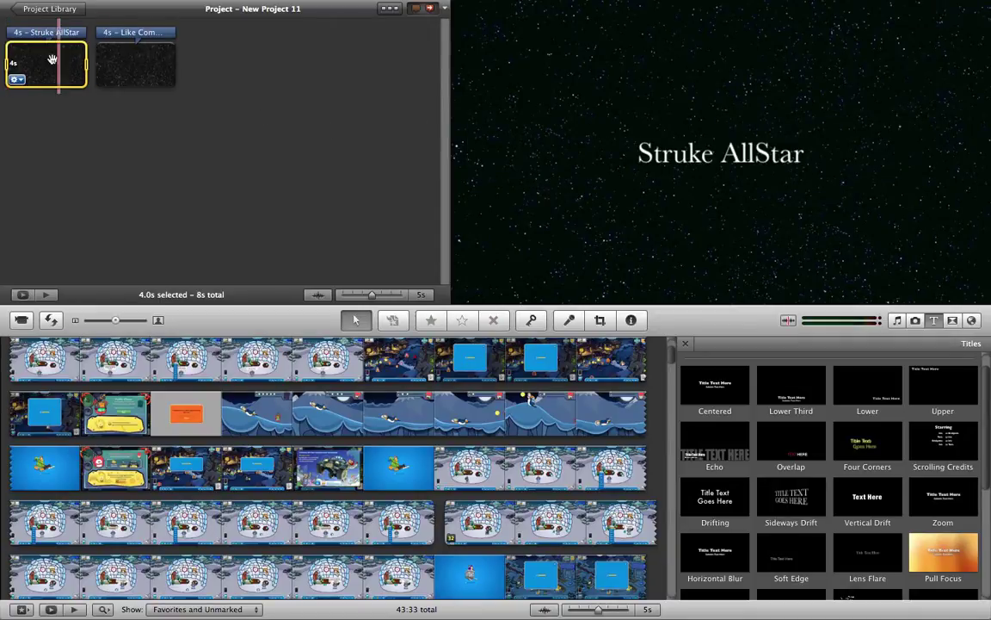
pyautogui.rightClick(52, 60)
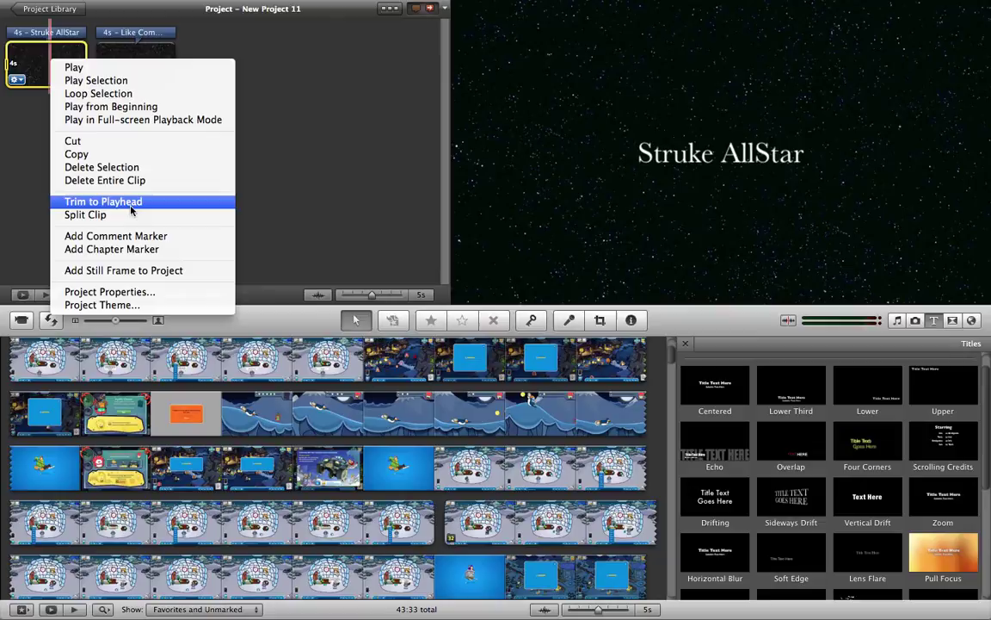
pyautogui.click(120, 167)
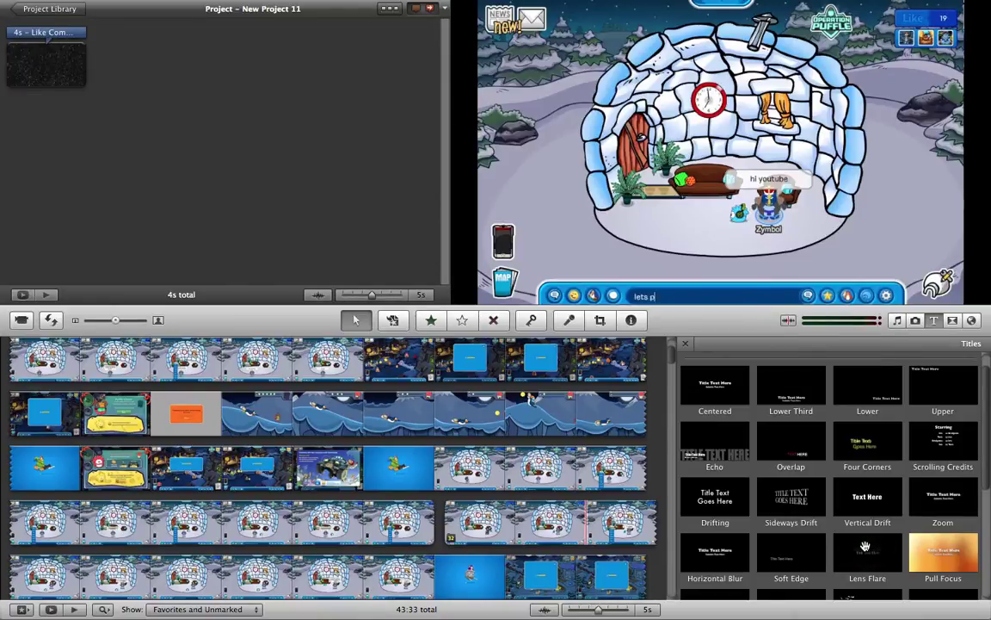
pyautogui.moveTo(43, 60); pyautogui.dragTo(6, 65)
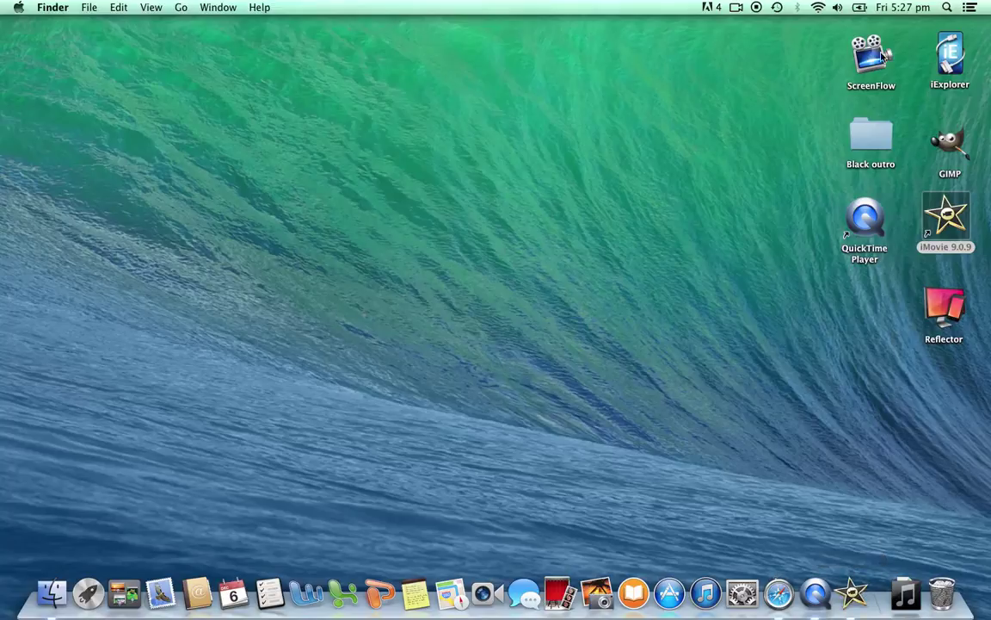
# Step: Force quit the frozen iMovie from the Apple menu and relaunch it from the desktop
pyautogui.click(18, 7)
pyautogui.moveTo(77, 88)
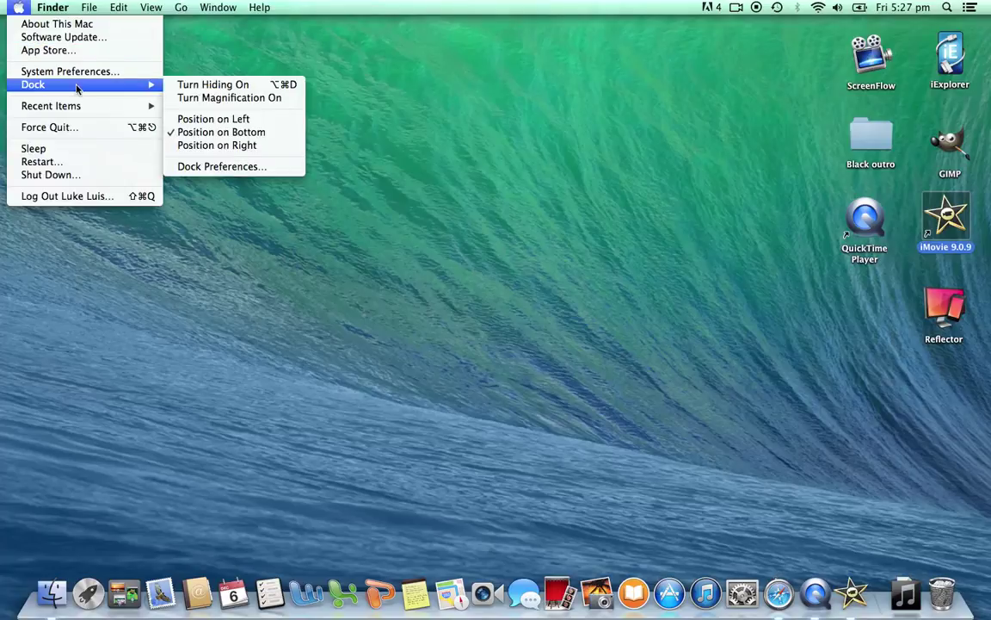
pyautogui.click(78, 127)
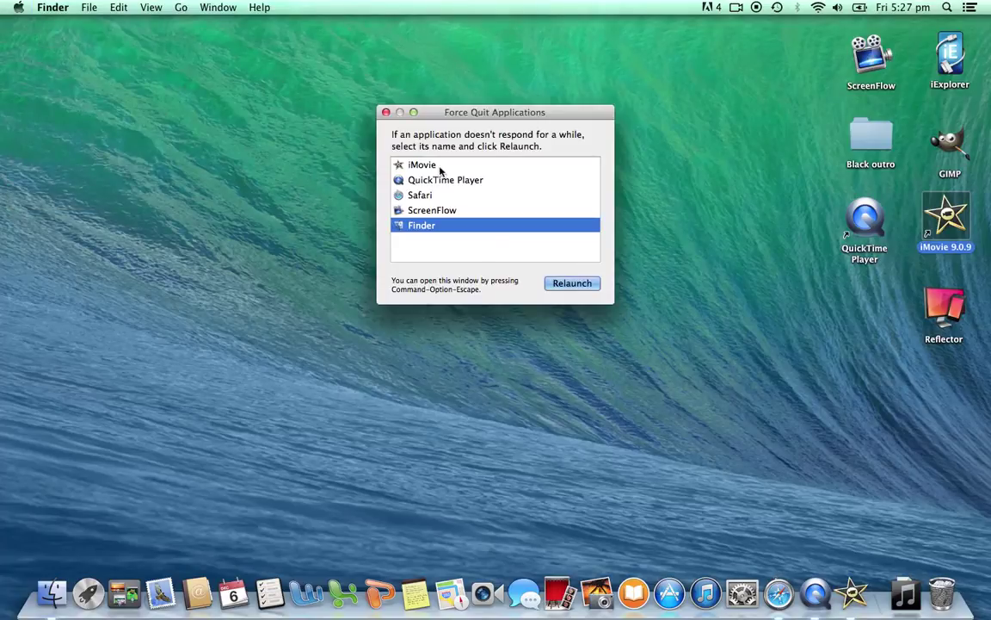
pyautogui.click(447, 166)
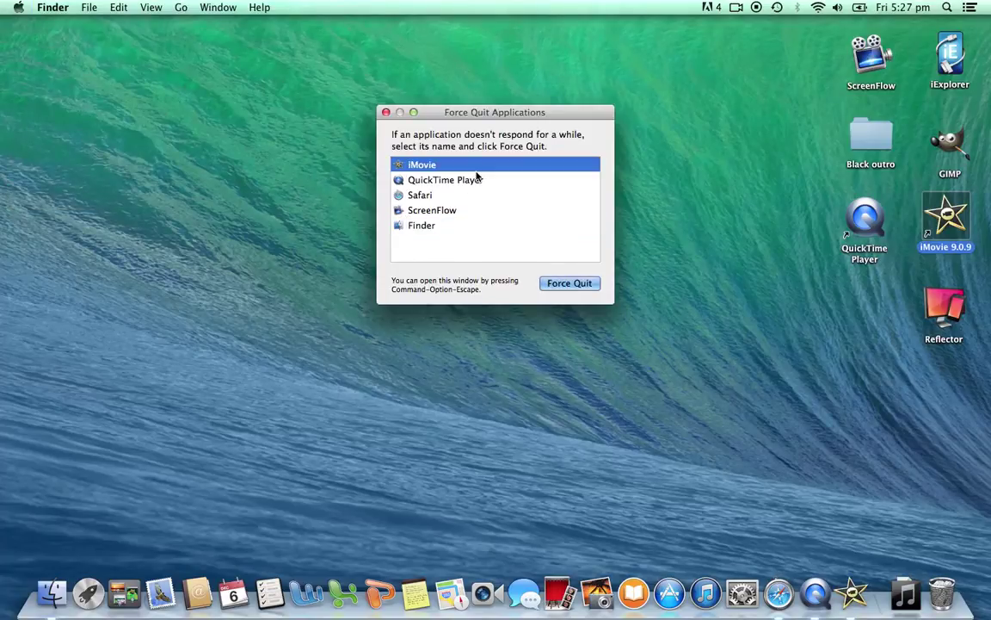
pyautogui.click(570, 284)
pyautogui.click(579, 185)
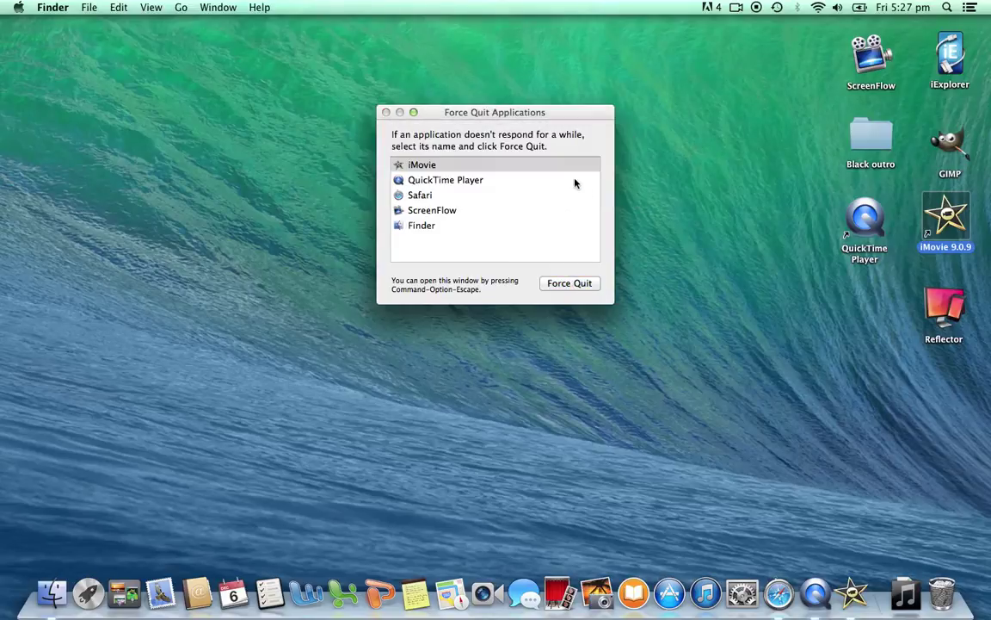
pyautogui.click(386, 112)
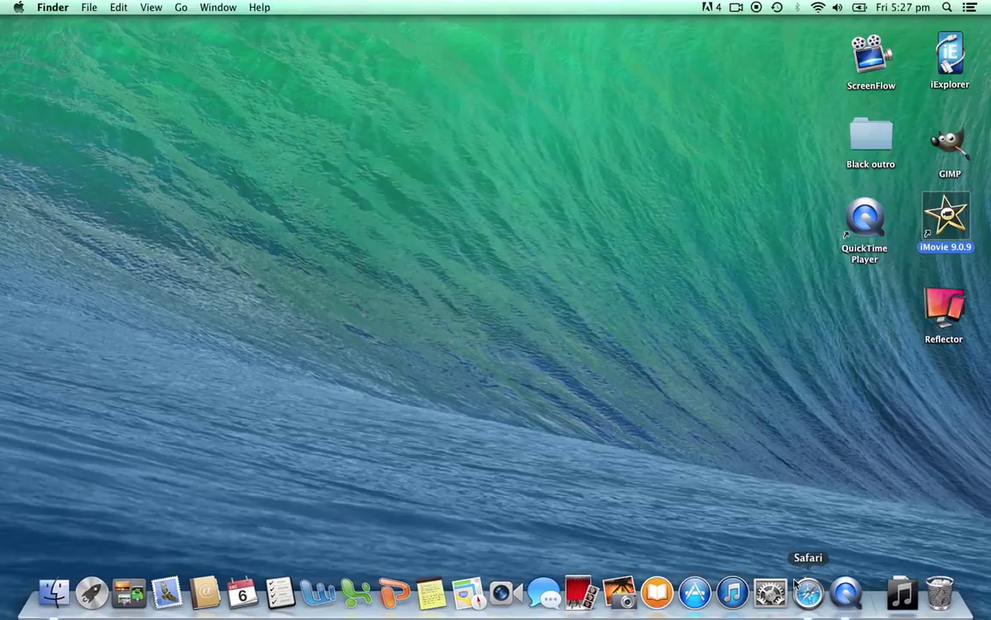
pyautogui.doubleClick(947, 219)
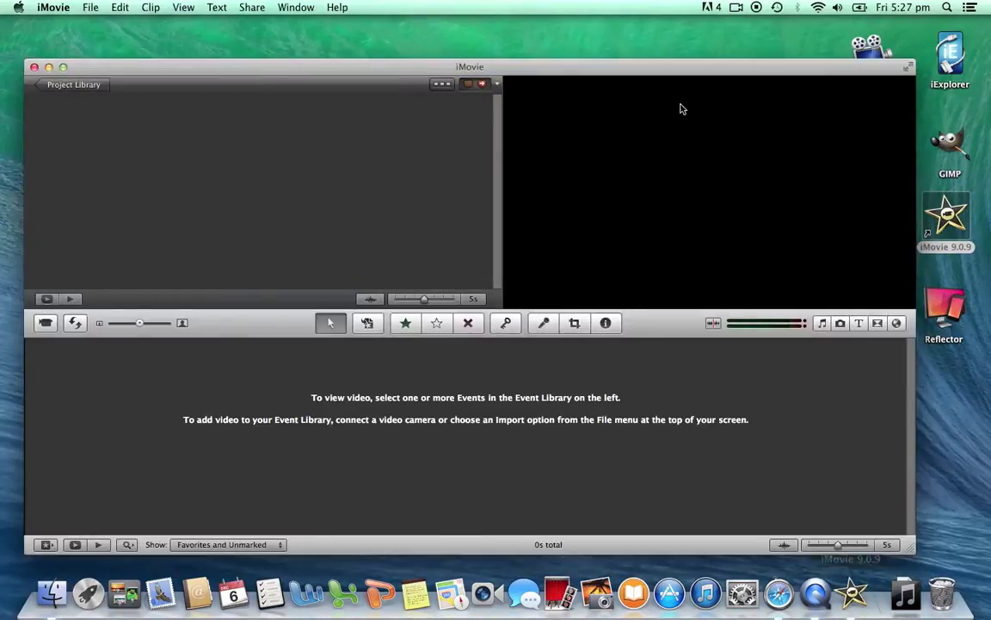
# Step: Make iMovie full screen and reopen New Project 11 from the Project Library
pyautogui.click(910, 67)
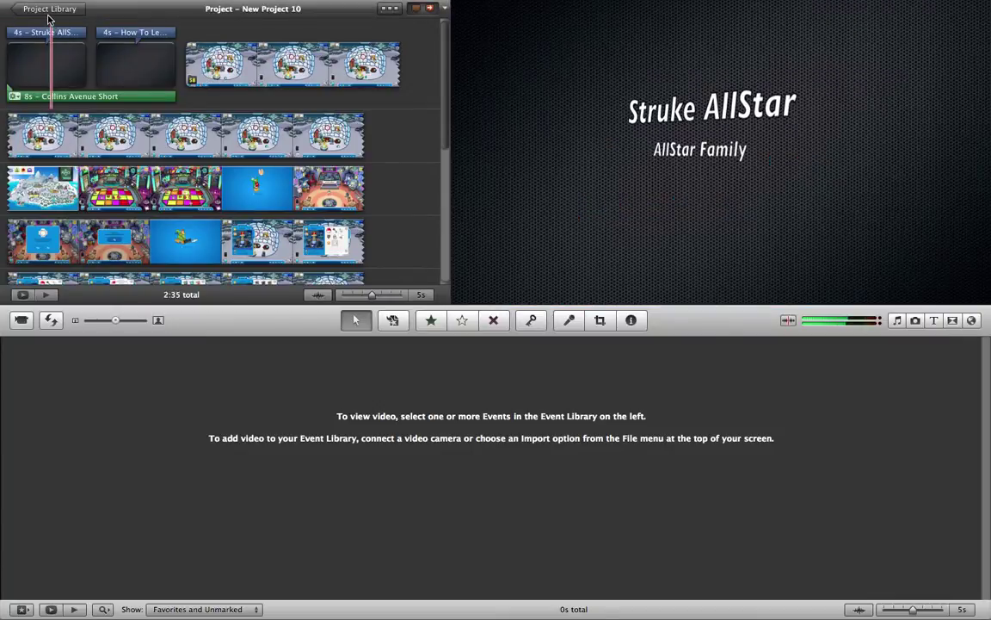
pyautogui.click(49, 9)
pyautogui.scroll(-10, 363, 213)
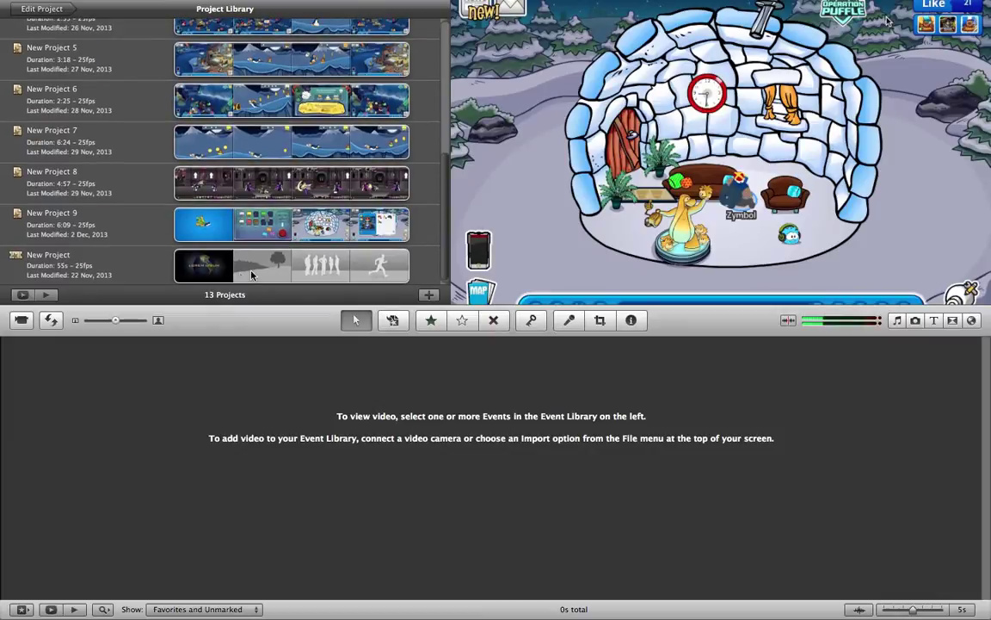
pyautogui.scroll(10, 228, 216)
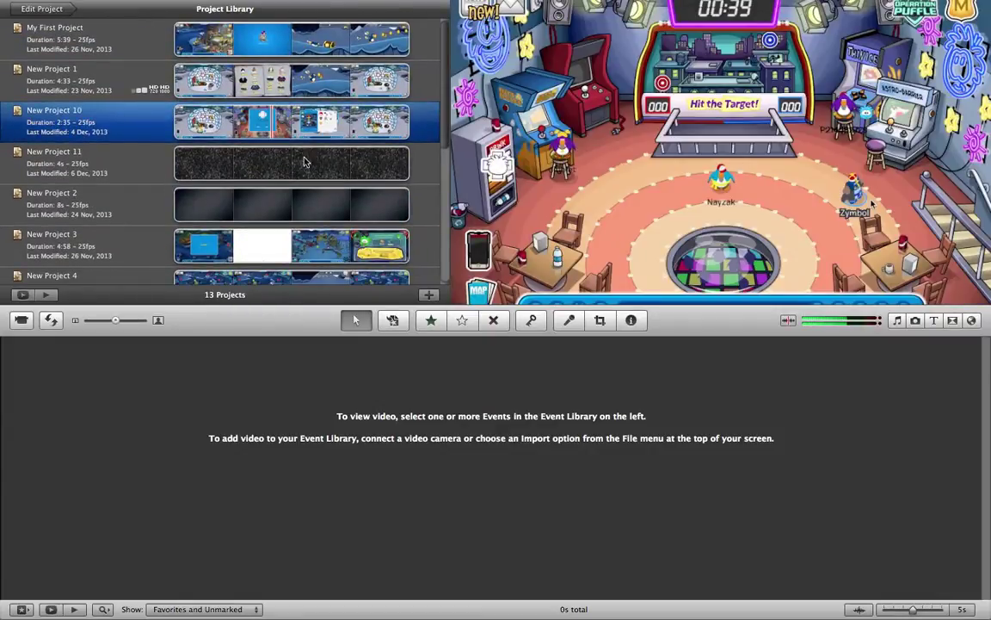
pyautogui.doubleClick(146, 162)
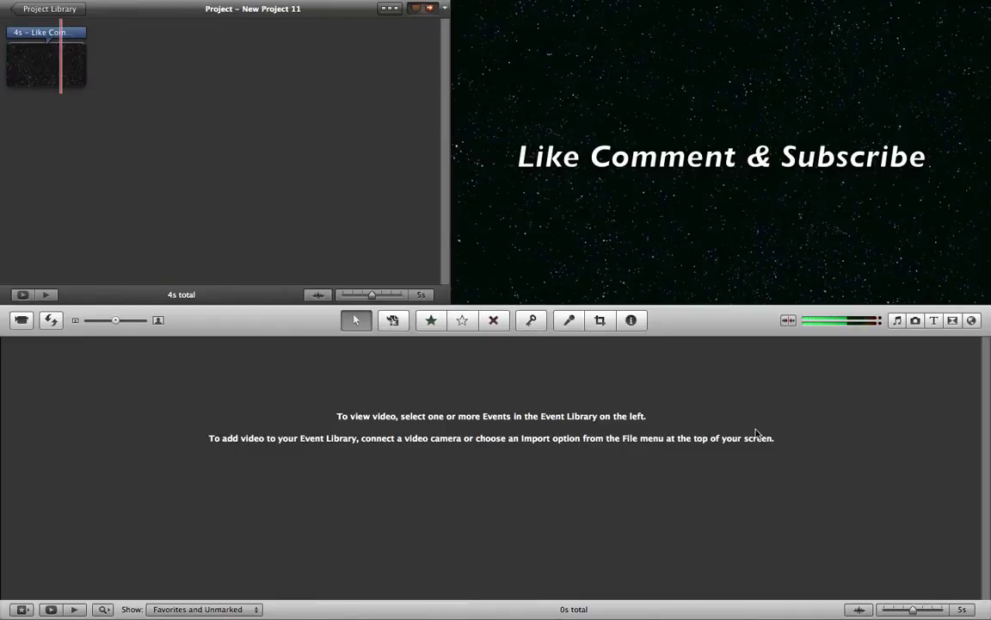
# Step: Add a new Stars-background title ahead of the Like Comment & Subscribe clip
pyautogui.click(934, 321)
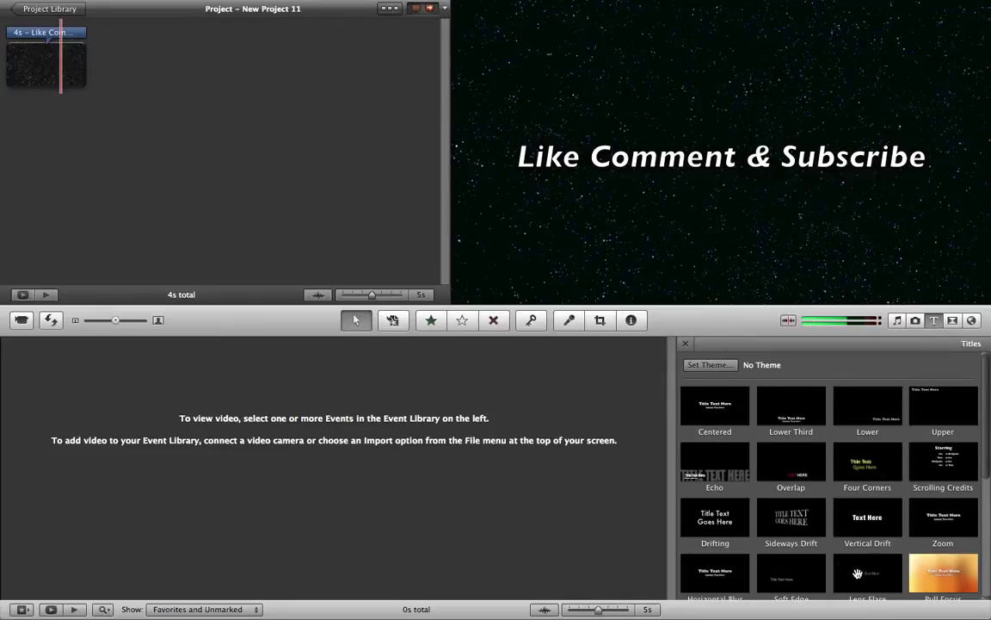
pyautogui.moveTo(863, 516); pyautogui.dragTo(7, 63)
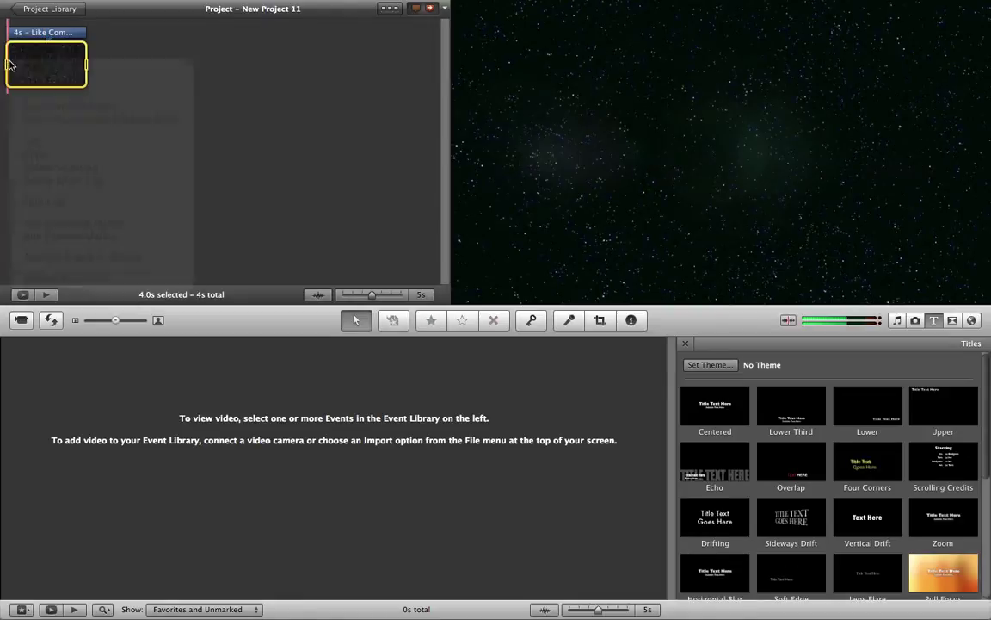
pyautogui.click(15, 133)
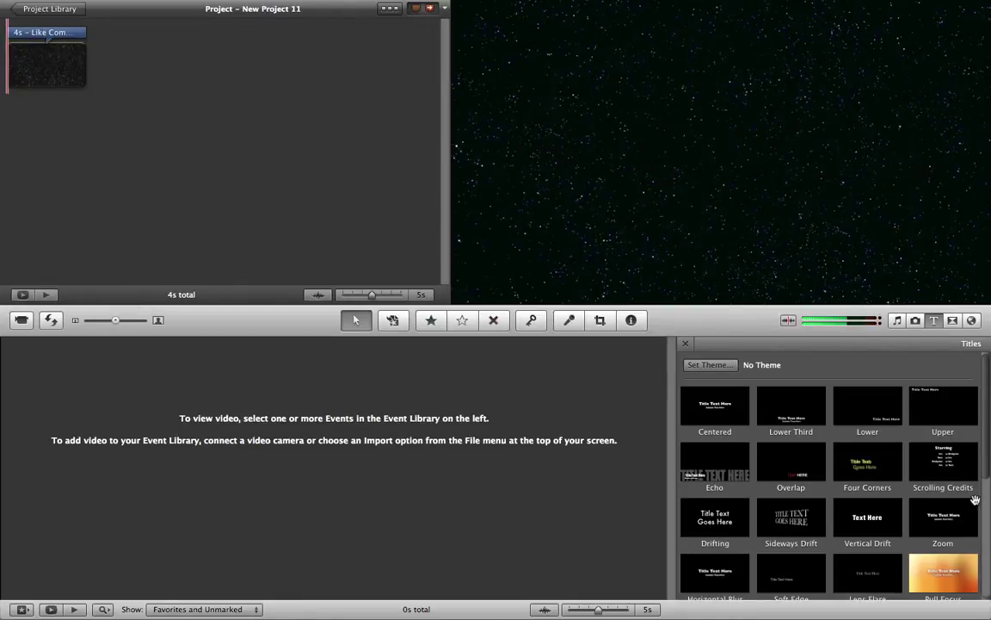
pyautogui.moveTo(864, 576); pyautogui.dragTo(7, 62)
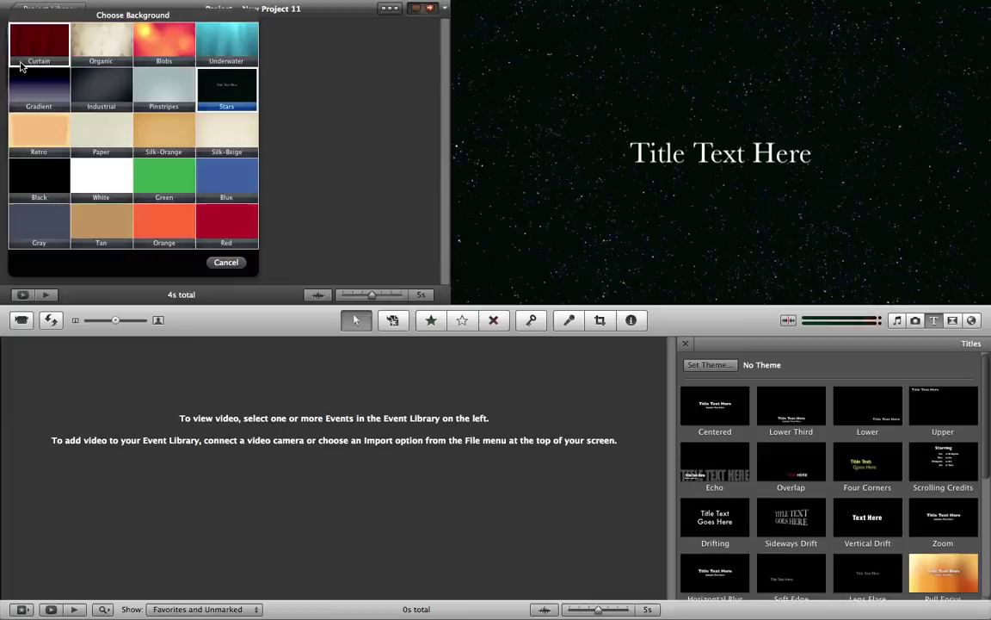
pyautogui.click(207, 90)
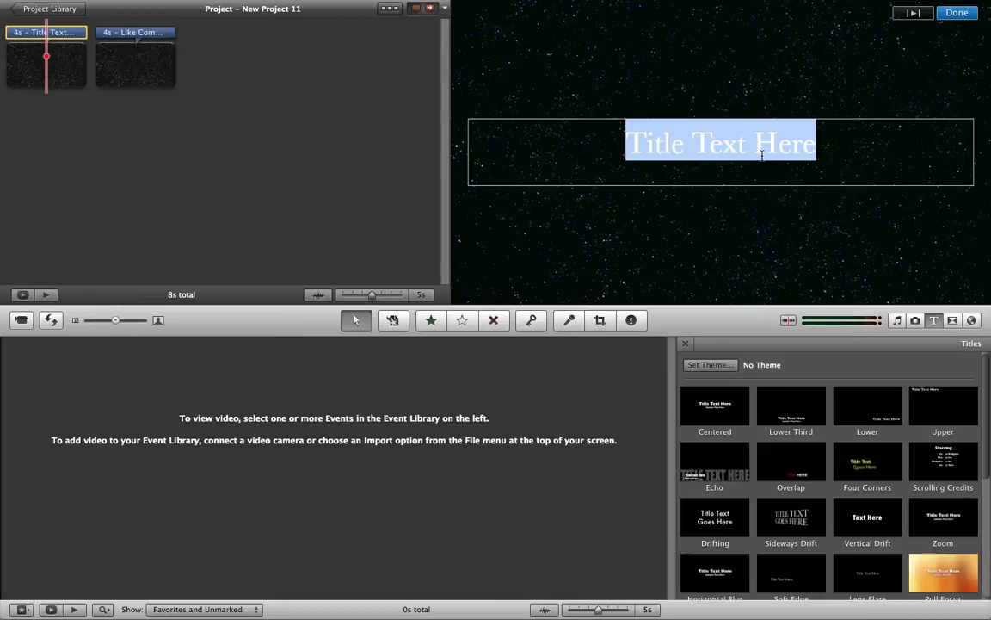
# Step: Replace the placeholder text with the creator's name and finish editing the opening title
pyautogui.press('BackSpace')
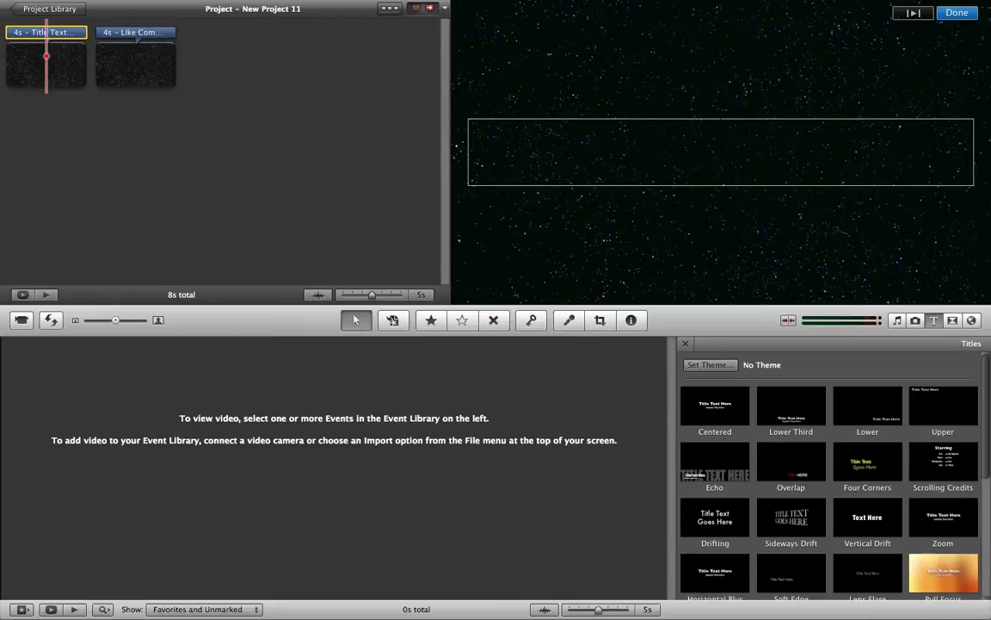
pyautogui.write('Struke Al')
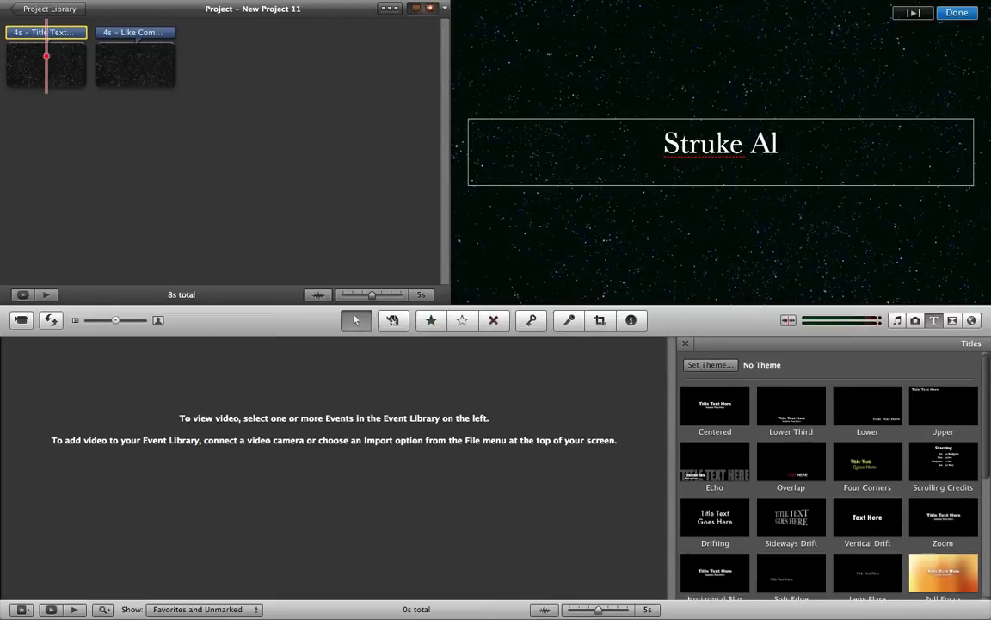
pyautogui.write('lStar')
pyautogui.press('super+a')
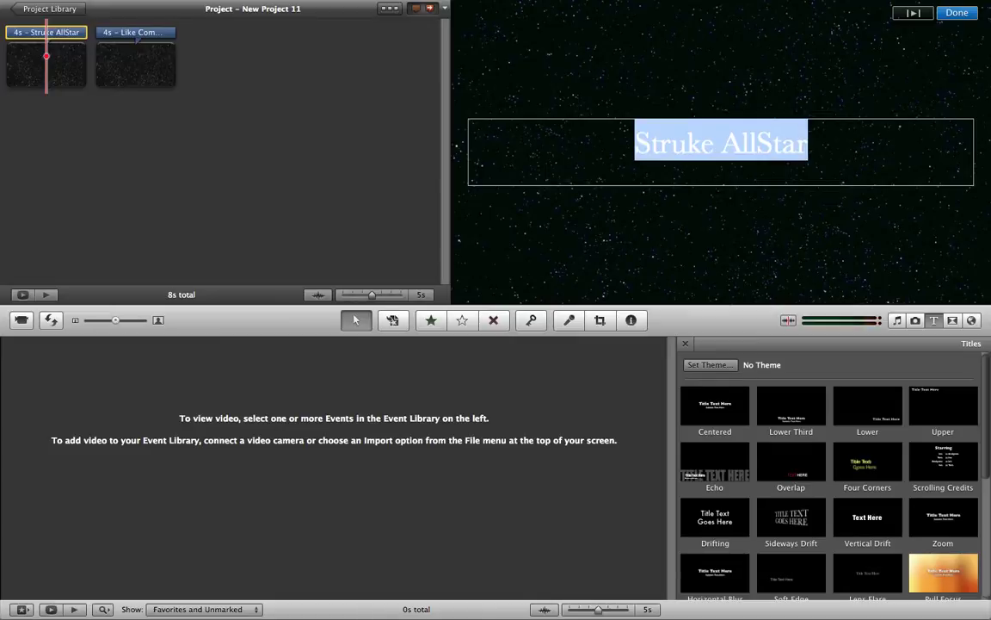
pyautogui.click(957, 13)
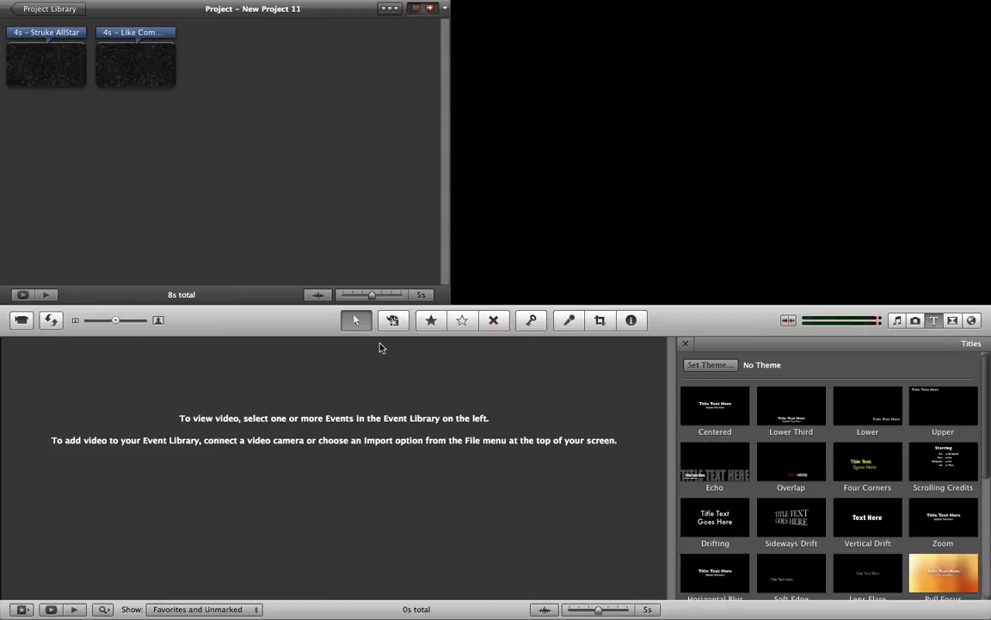
# Step: Close the Titles browser and play the project through both starfield titles
pyautogui.click(686, 345)
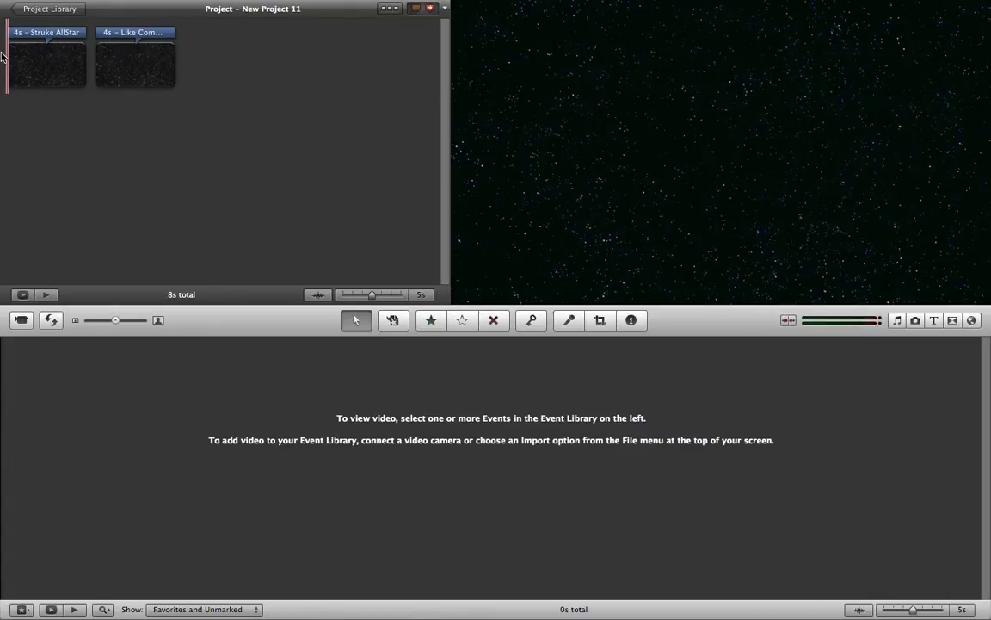
pyautogui.press('space')
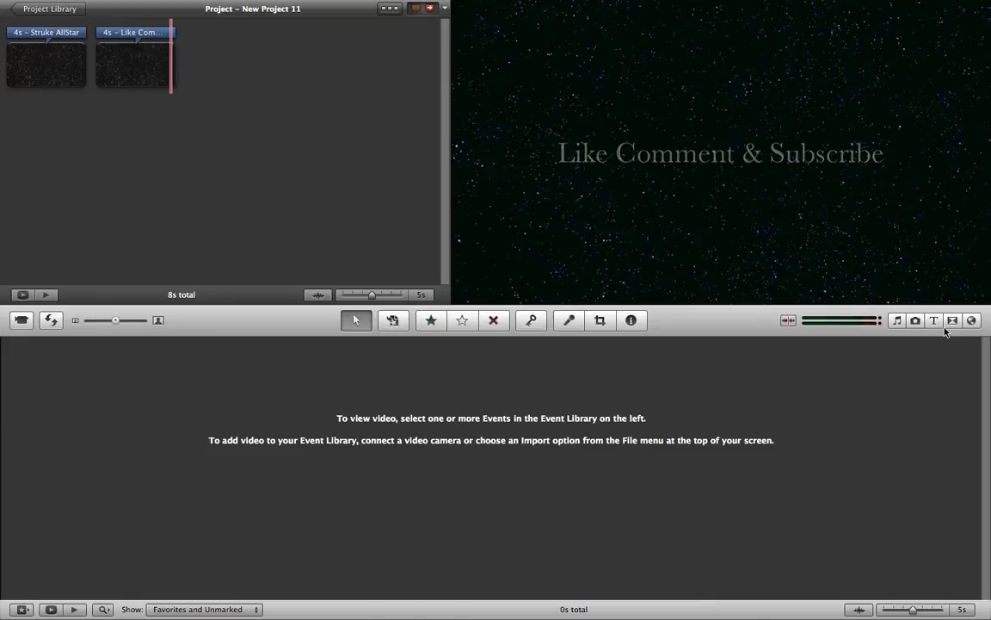
# Step: Switch to the Music and Sound Effects browser and select the Harbor.caf effect
pyautogui.click(916, 321)
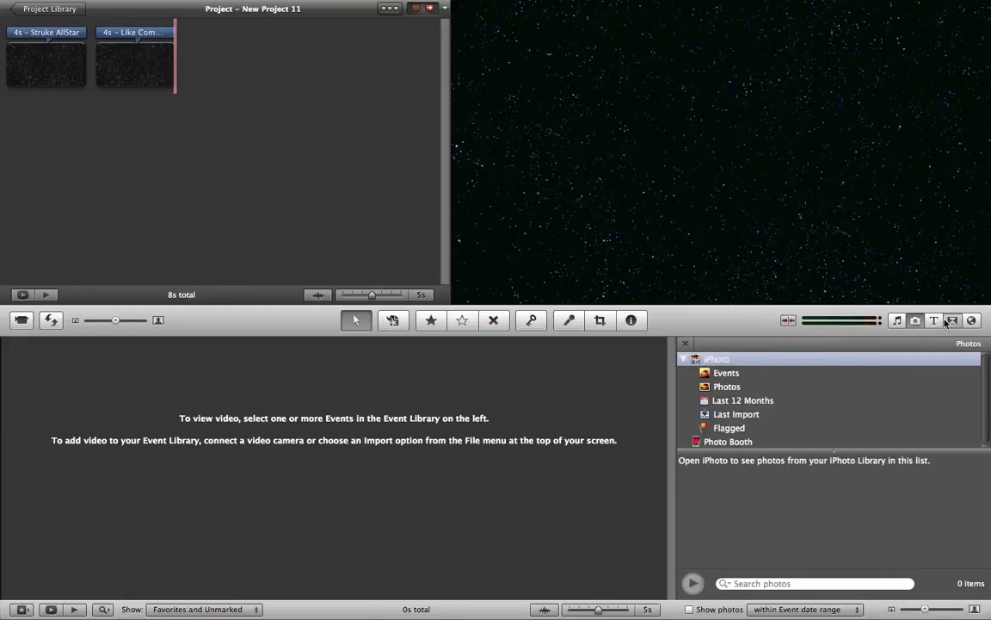
pyautogui.click(951, 321)
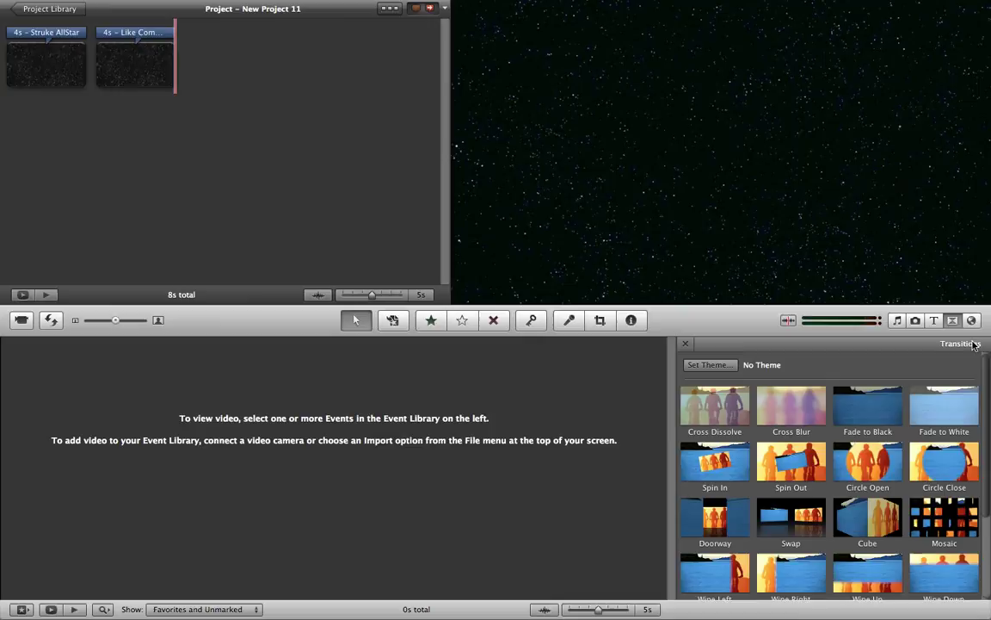
pyautogui.click(897, 320)
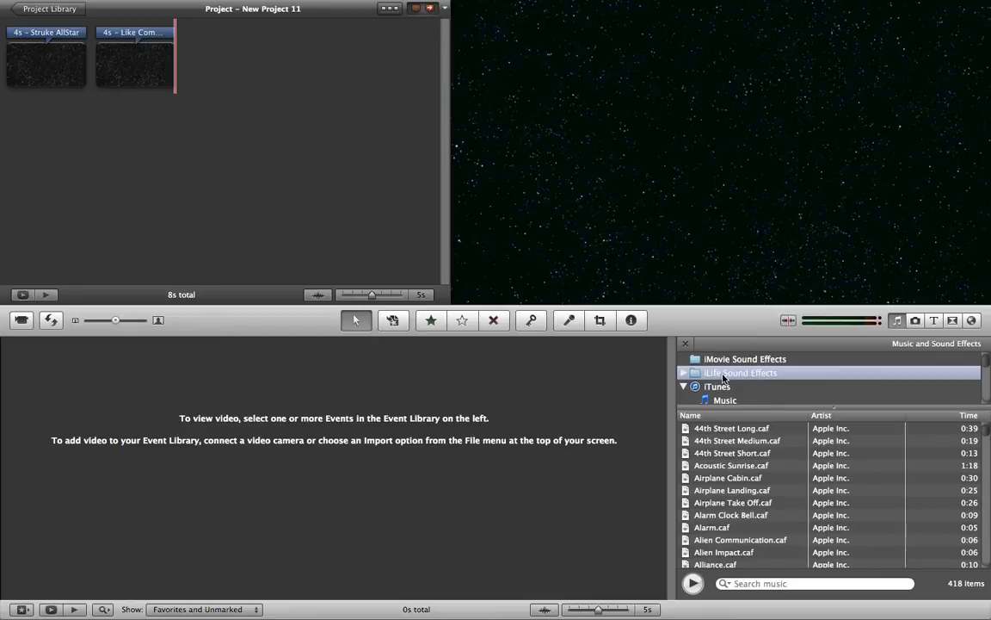
pyautogui.scroll(-15, 698, 487)
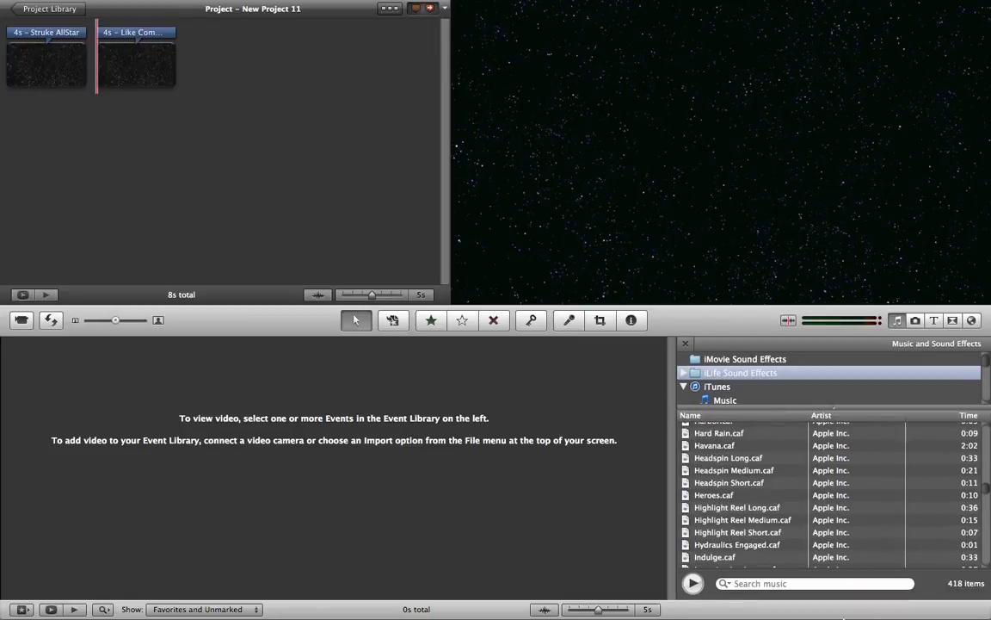
pyautogui.scroll(4, 889, 515)
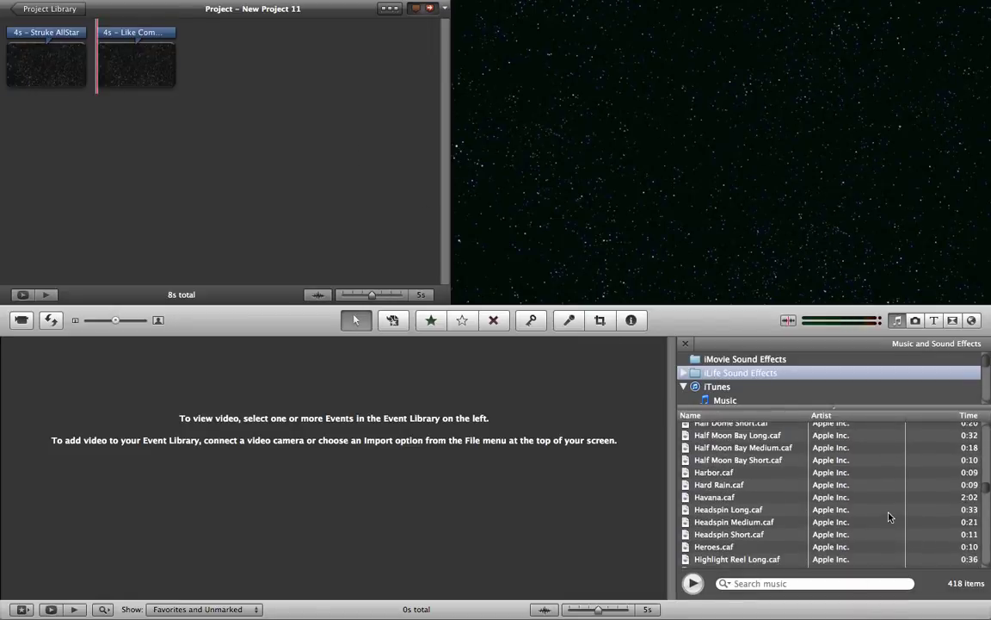
pyautogui.click(916, 476)
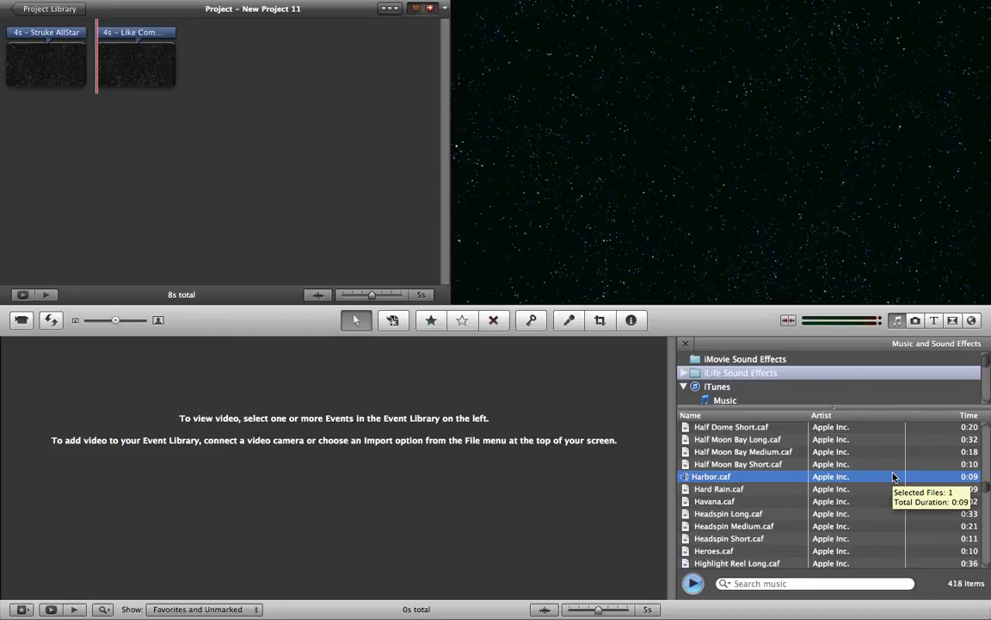
# Step: Scroll the iLife Sound Effects list and pick Celestial Body Short.caf
pyautogui.scroll(15, 893, 477)
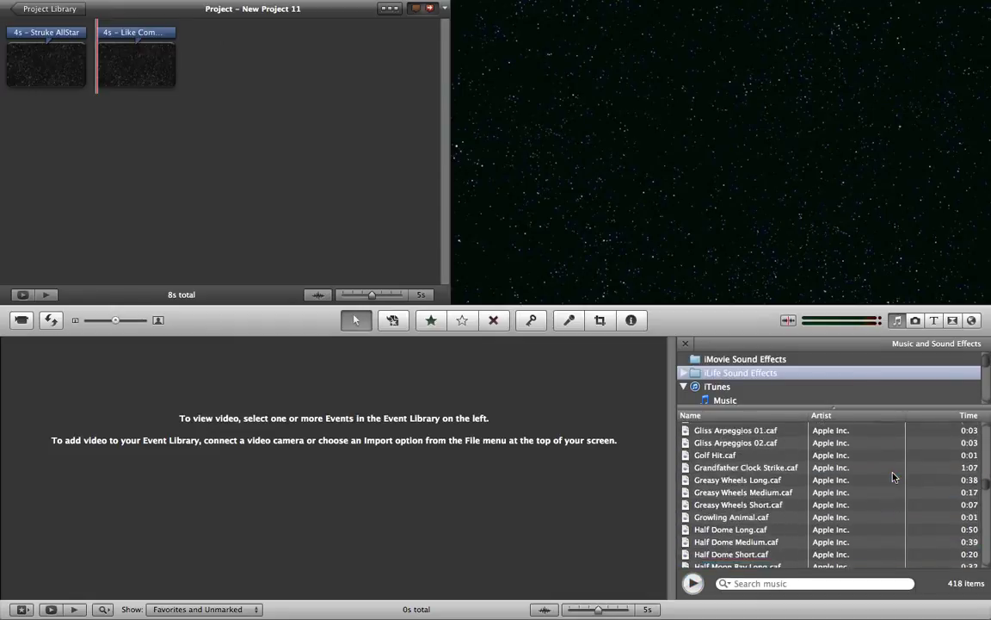
pyautogui.scroll(10, 893, 478)
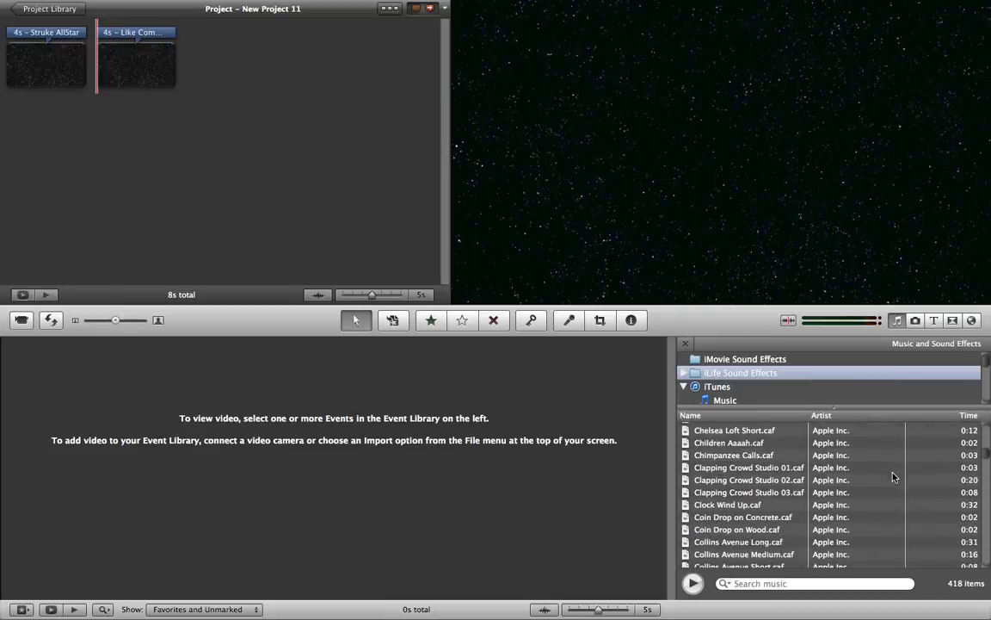
pyautogui.scroll(-3, 893, 478)
pyautogui.scroll(20, 893, 478)
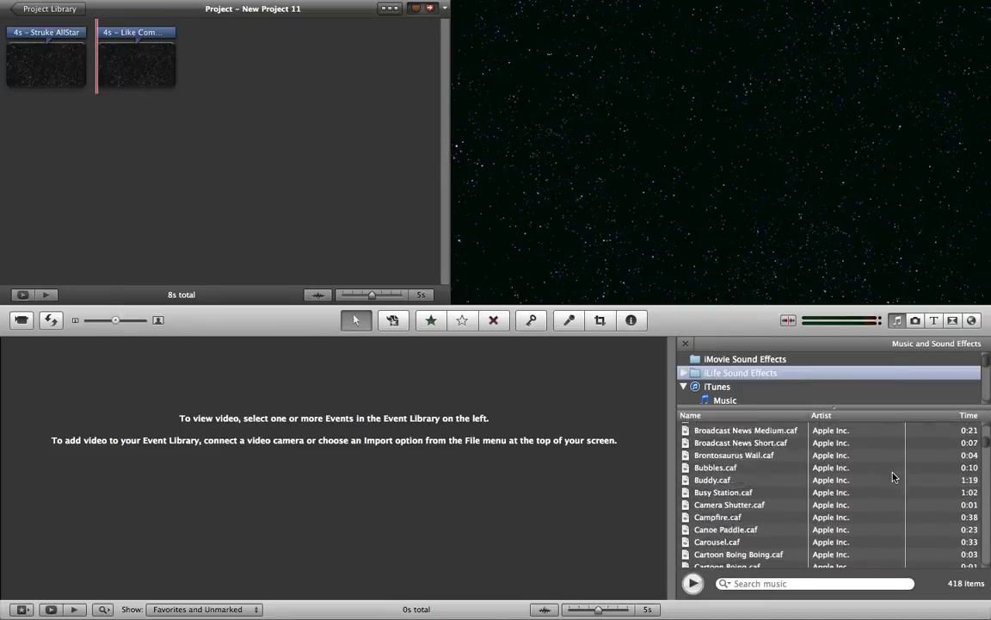
pyautogui.scroll(2, 893, 478)
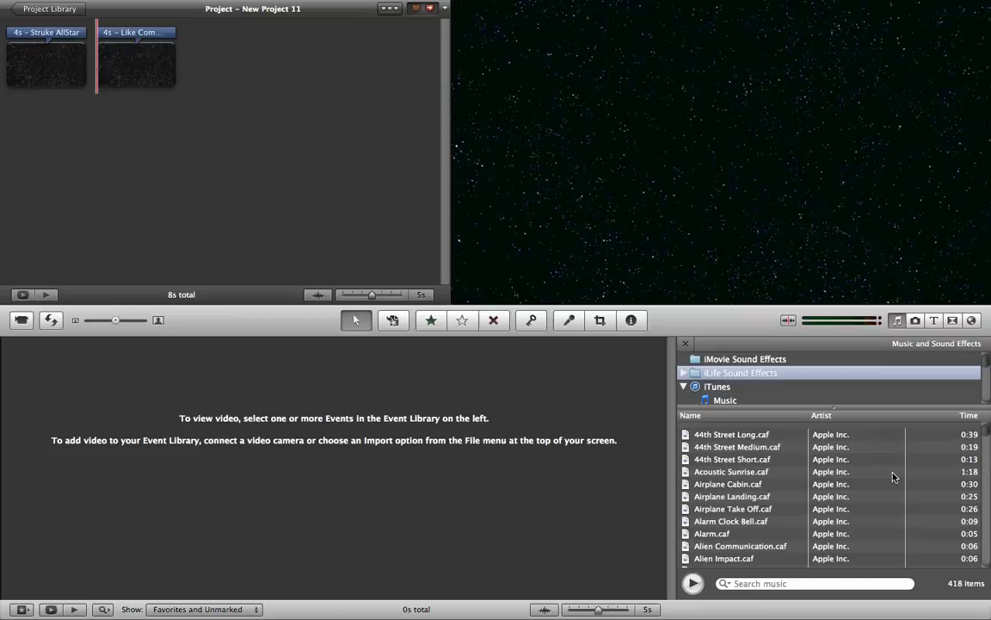
pyautogui.scroll(-15, 893, 477)
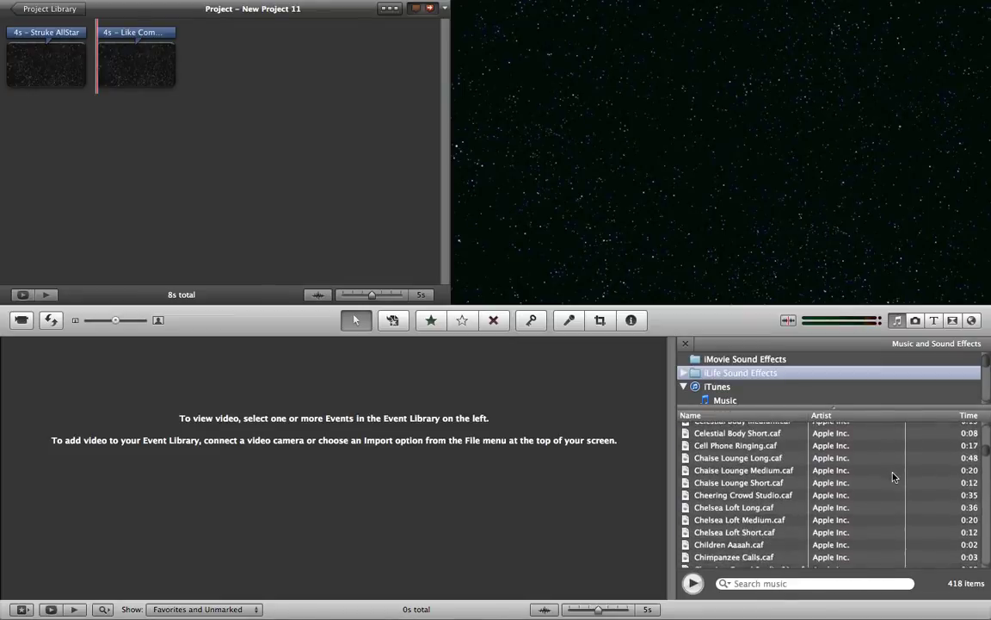
pyautogui.scroll(-2, 893, 477)
pyautogui.scroll(4, 893, 477)
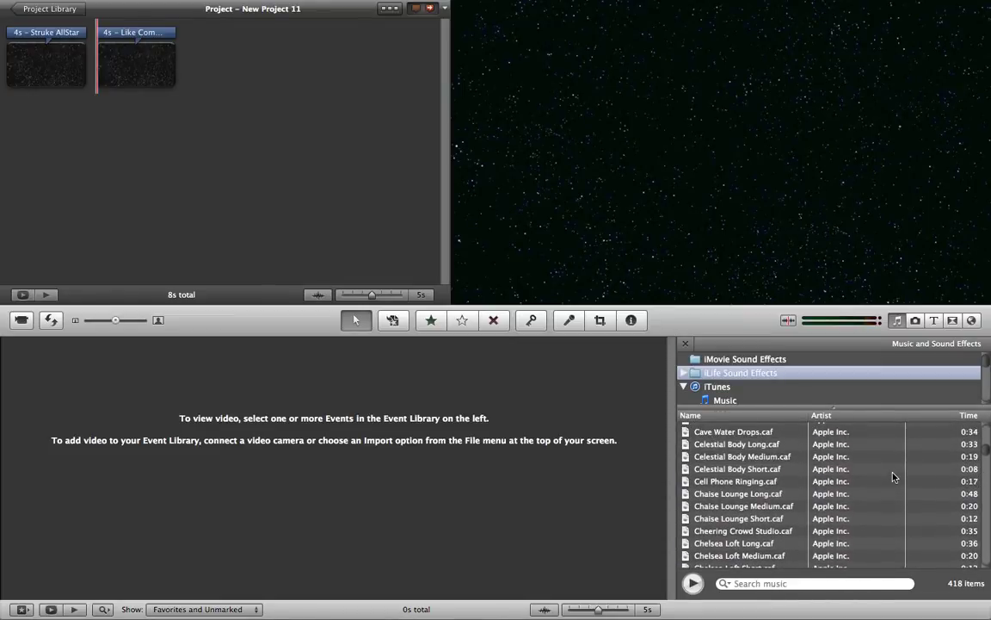
pyautogui.scroll(-1, 893, 477)
pyautogui.click(749, 451)
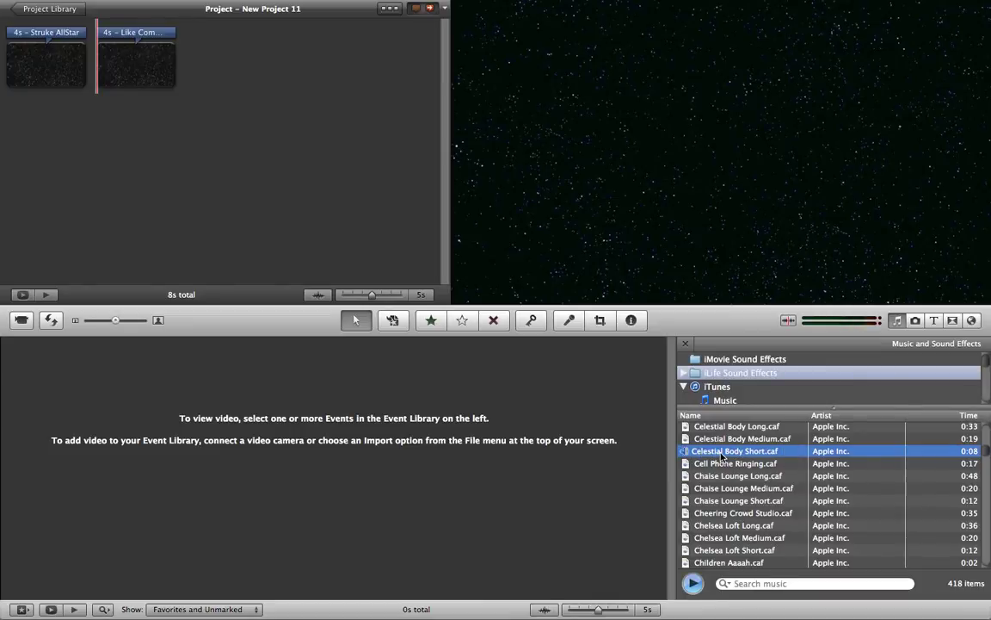
# Step: Drag Celestial Body Short.caf under both title clips and play the project to hear it
pyautogui.moveTo(721, 456); pyautogui.dragTo(6, 67)
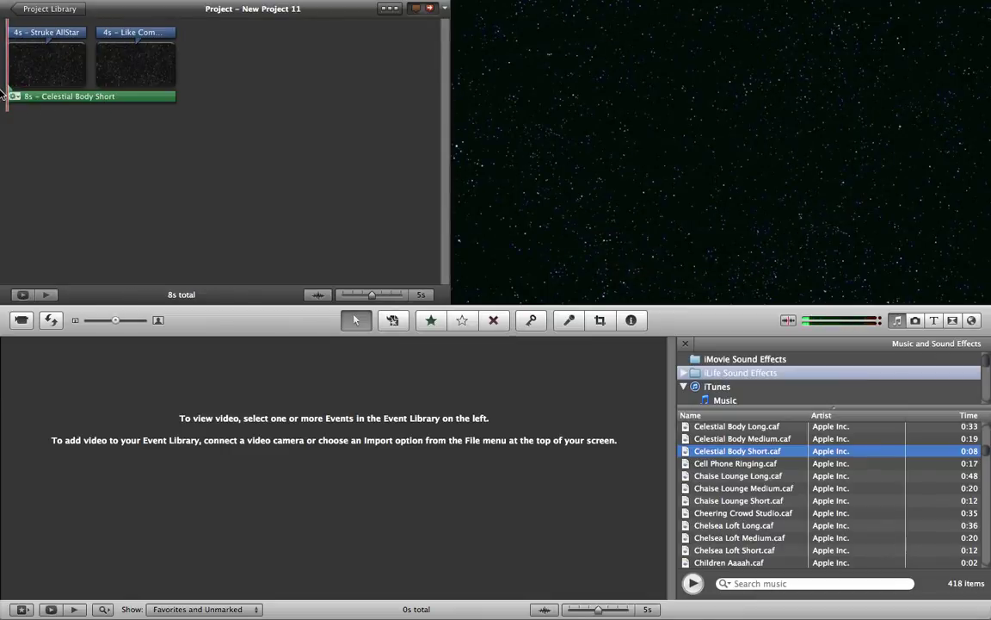
pyautogui.press('space')
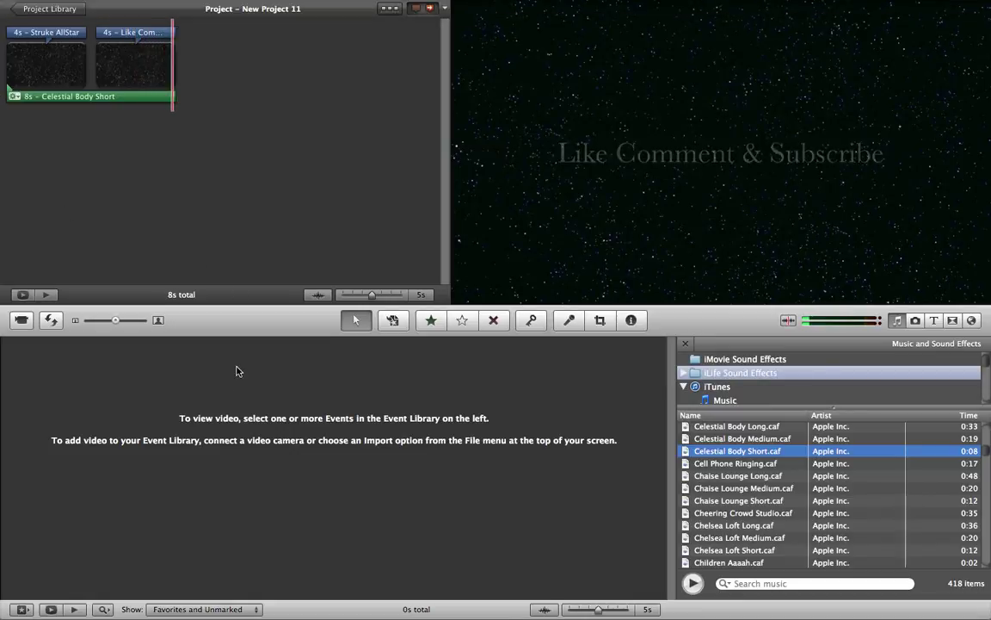
pyautogui.rightClick(195, 425)
pyautogui.click(475, 433)
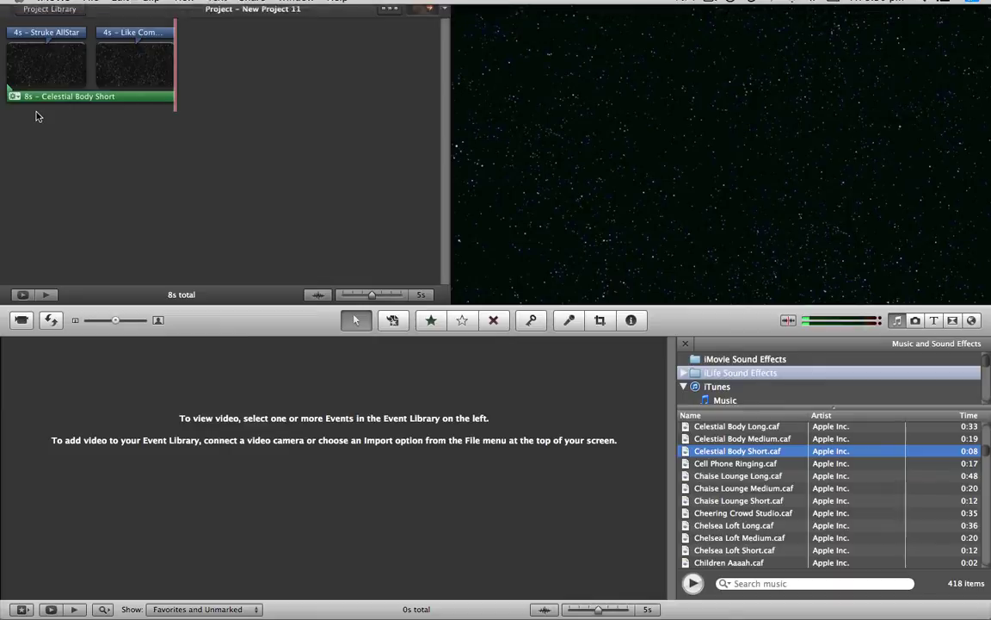
pyautogui.click(55, 9)
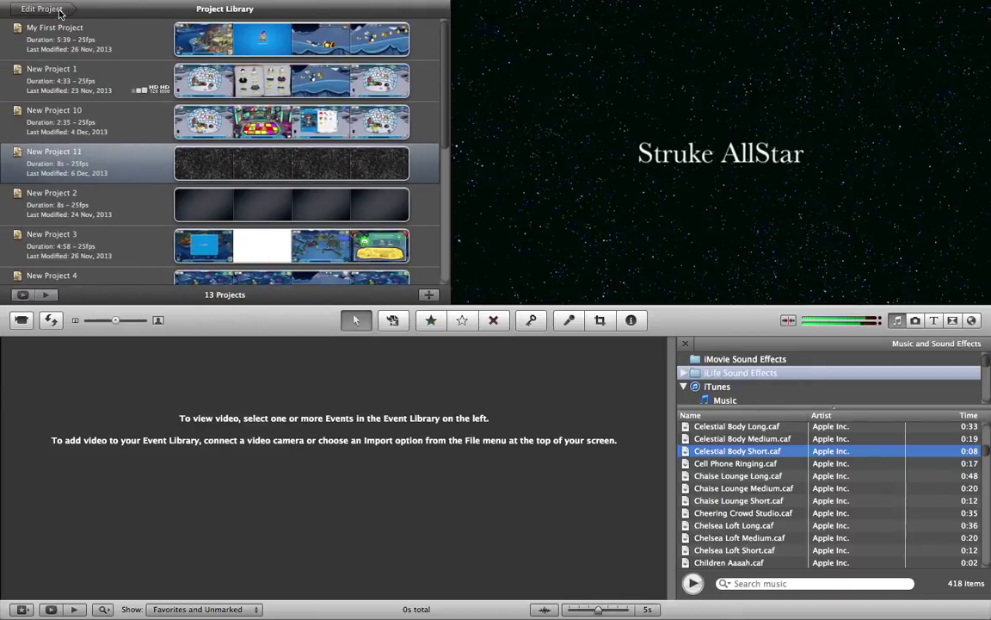
pyautogui.click(142, 171)
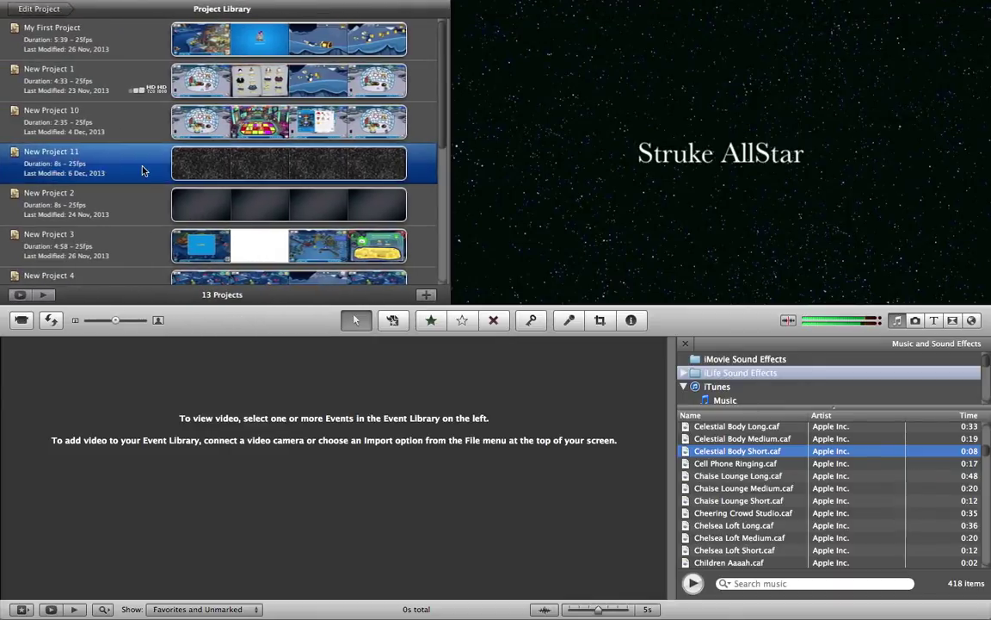
pyautogui.doubleClick(143, 171)
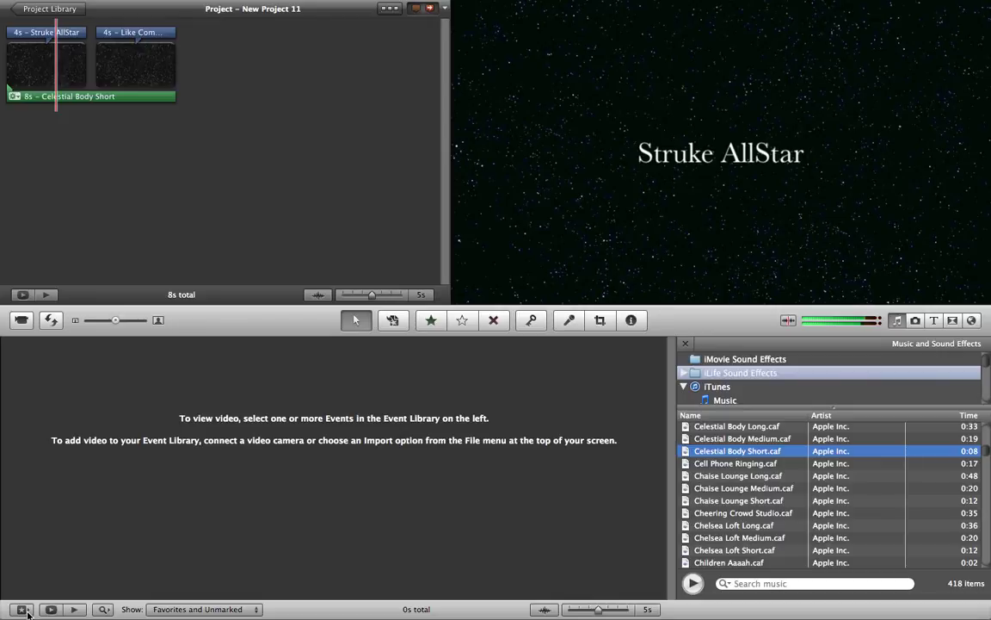
pyautogui.moveTo(728, 10)
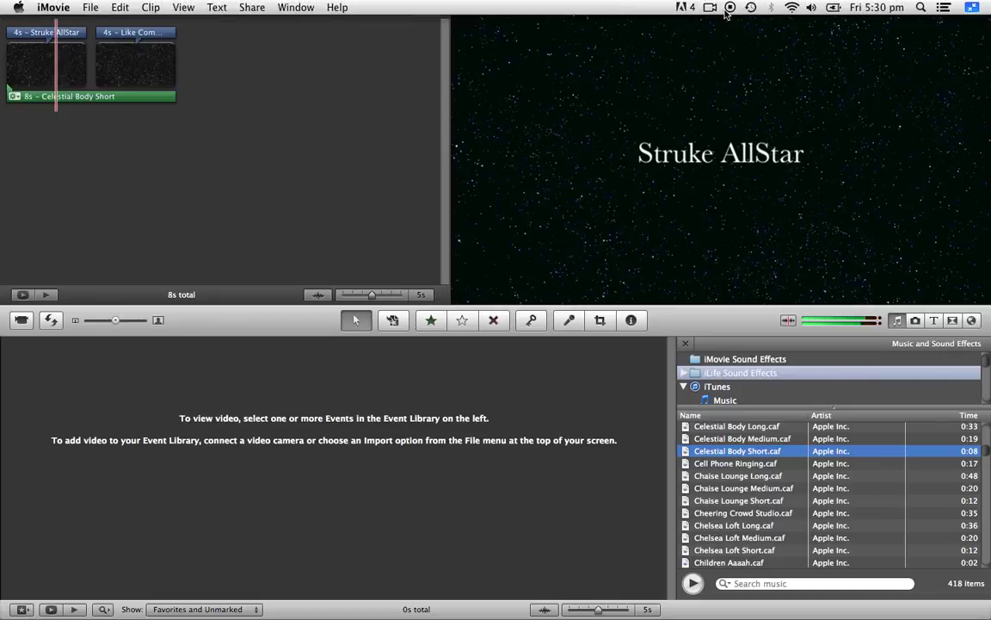